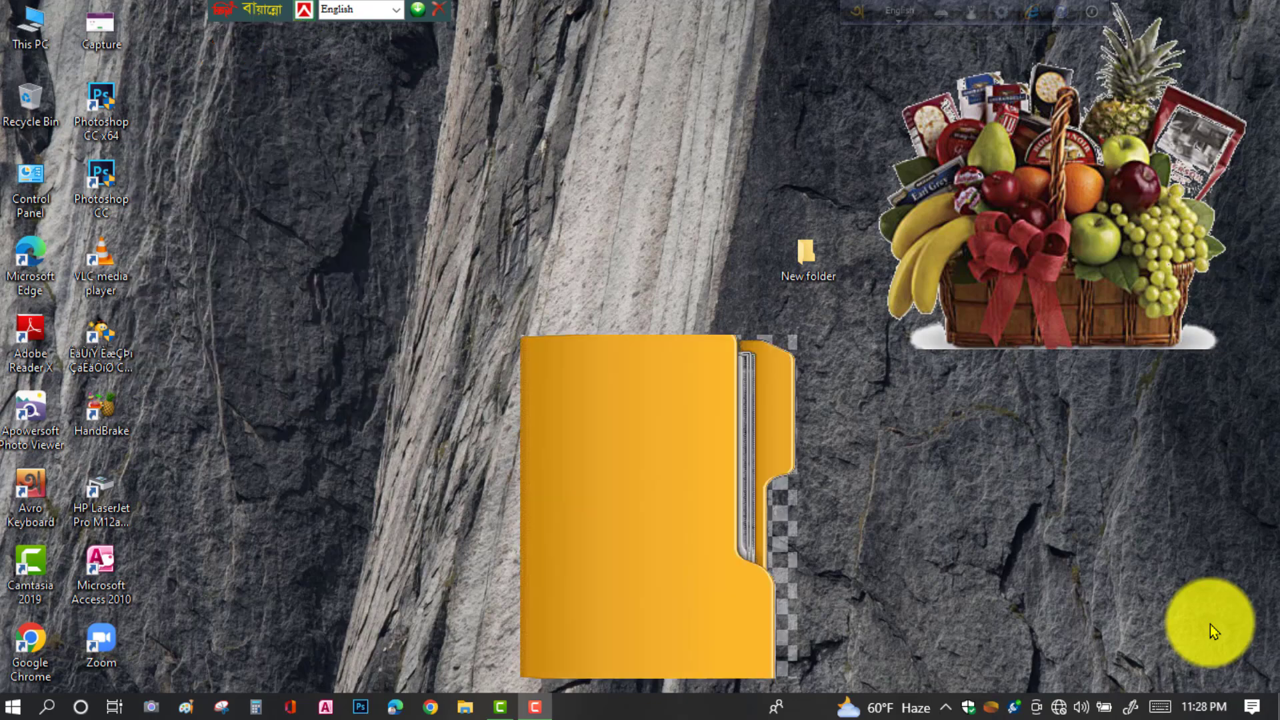
pyautogui.moveTo(772, 177); pyautogui.dragTo(967, 365)
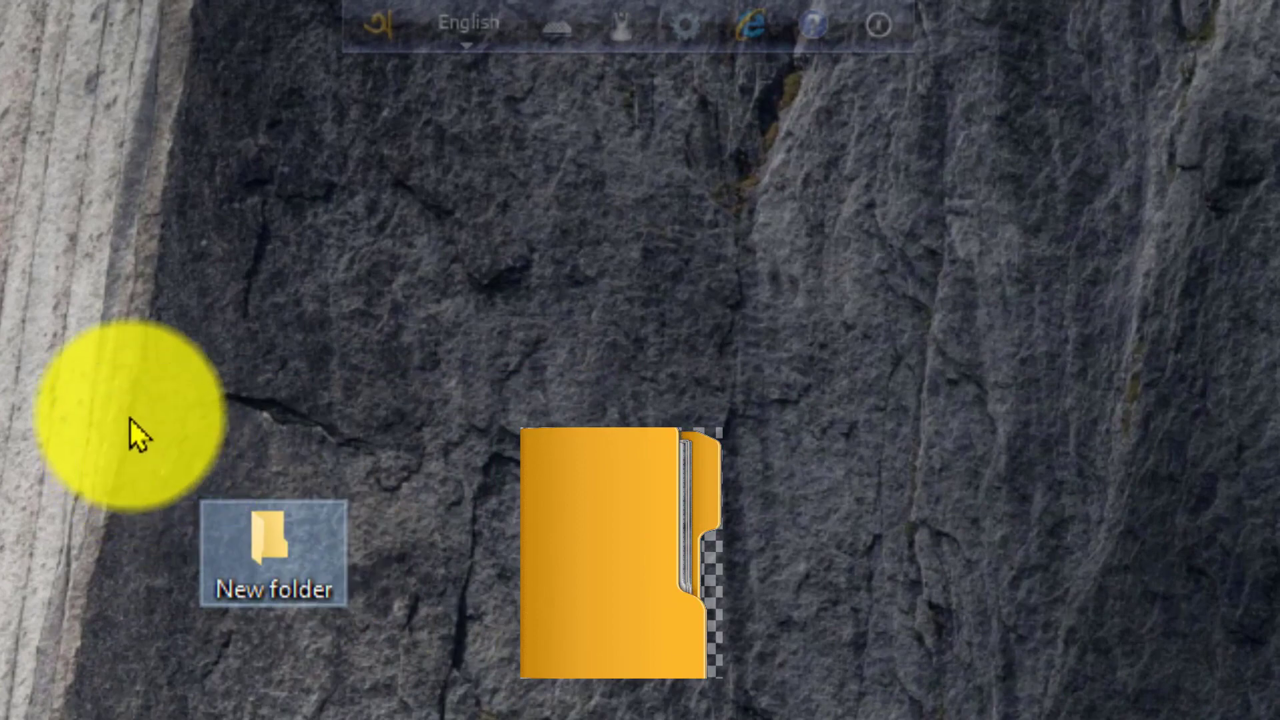
pyautogui.moveTo(130, 417); pyautogui.dragTo(550, 719)
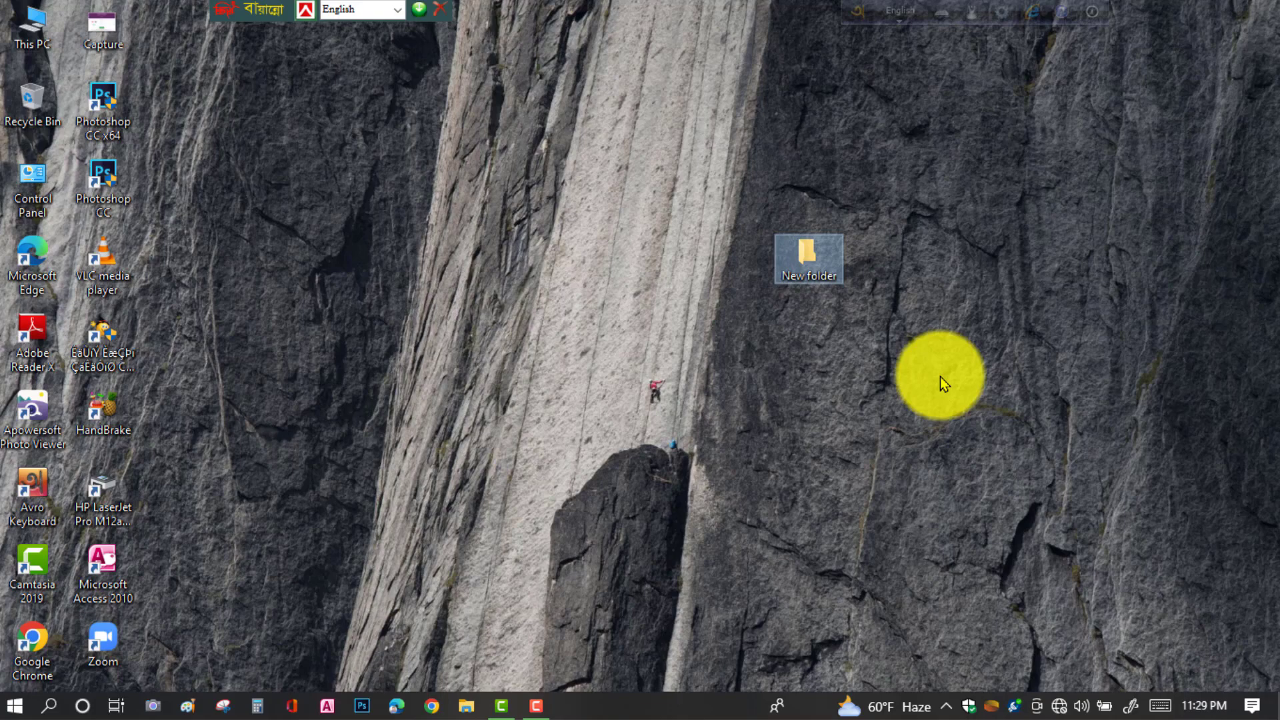
pyautogui.click(748, 423)
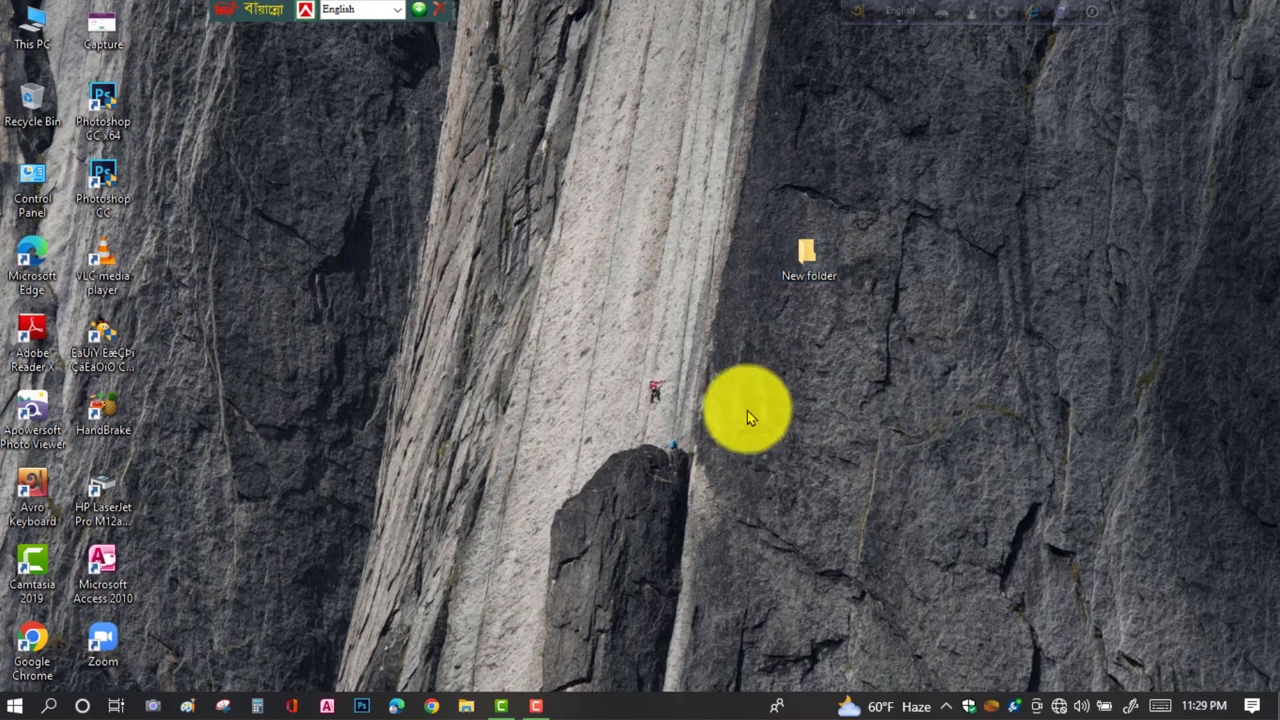
pyautogui.moveTo(581, 158); pyautogui.dragTo(1121, 527)
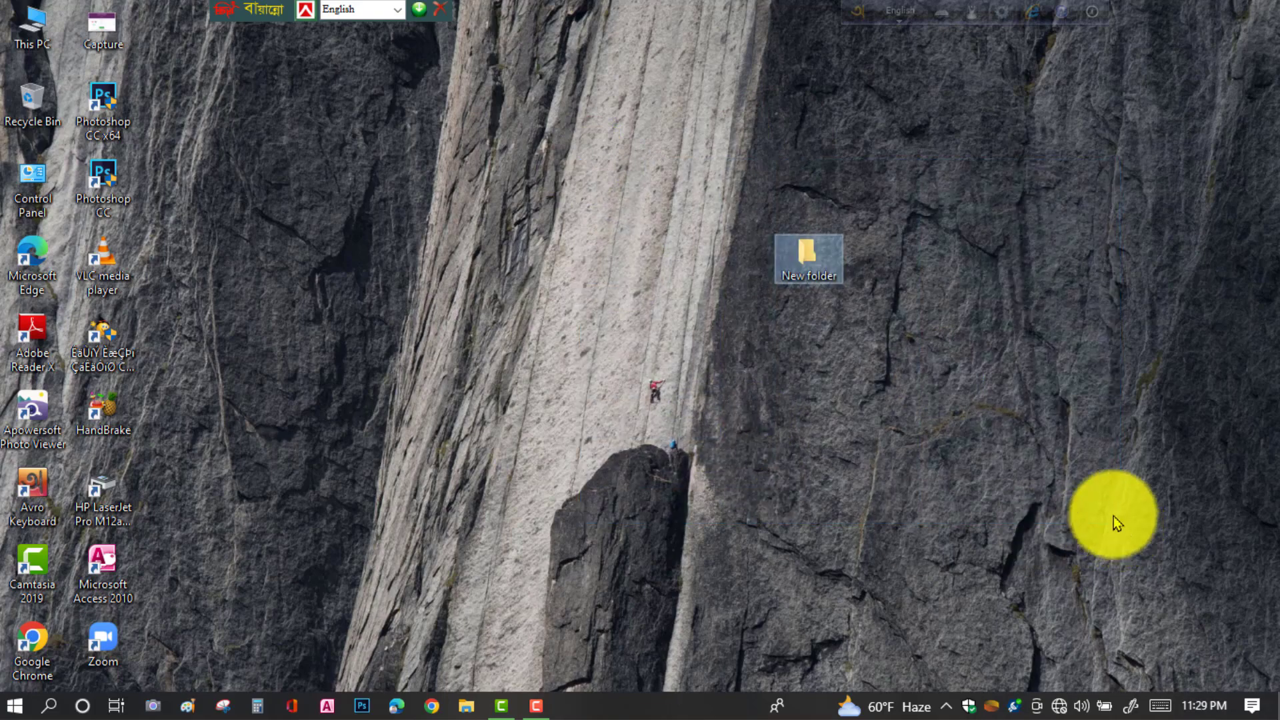
pyautogui.moveTo(925, 171); pyautogui.dragTo(1159, 498)
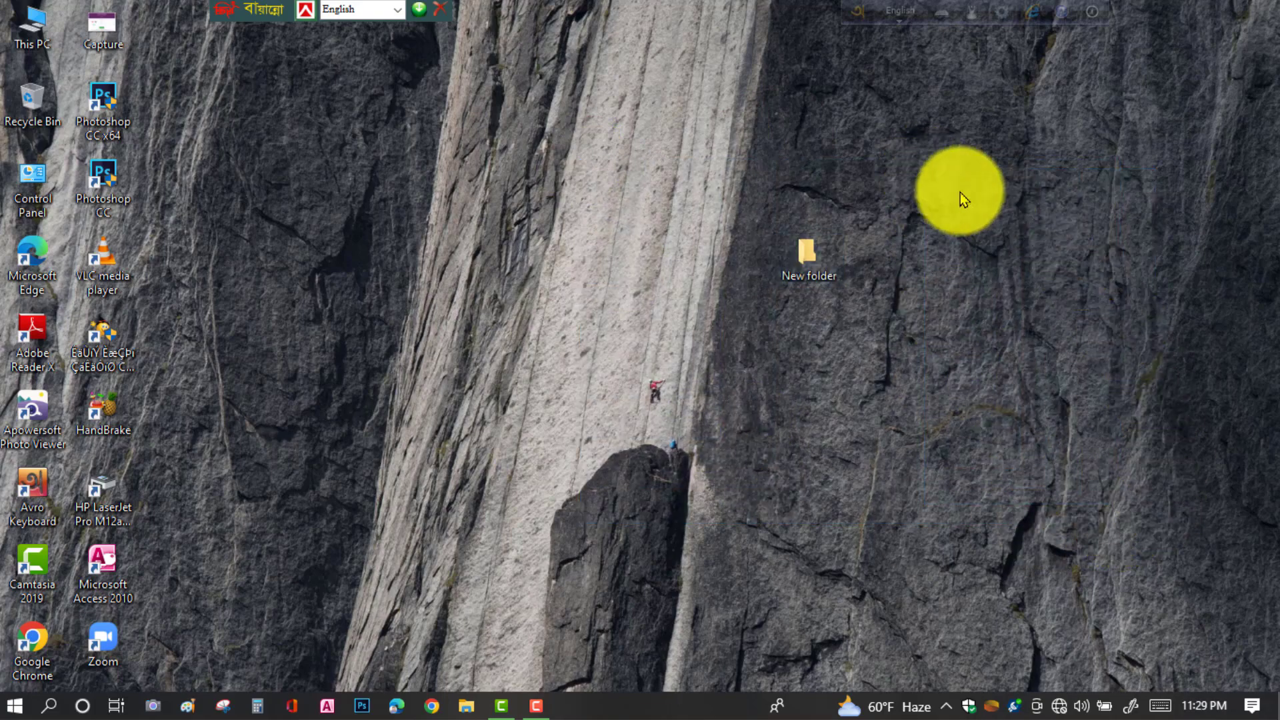
pyautogui.moveTo(960, 192); pyautogui.dragTo(1209, 395)
pyautogui.moveTo(933, 216); pyautogui.dragTo(1200, 435)
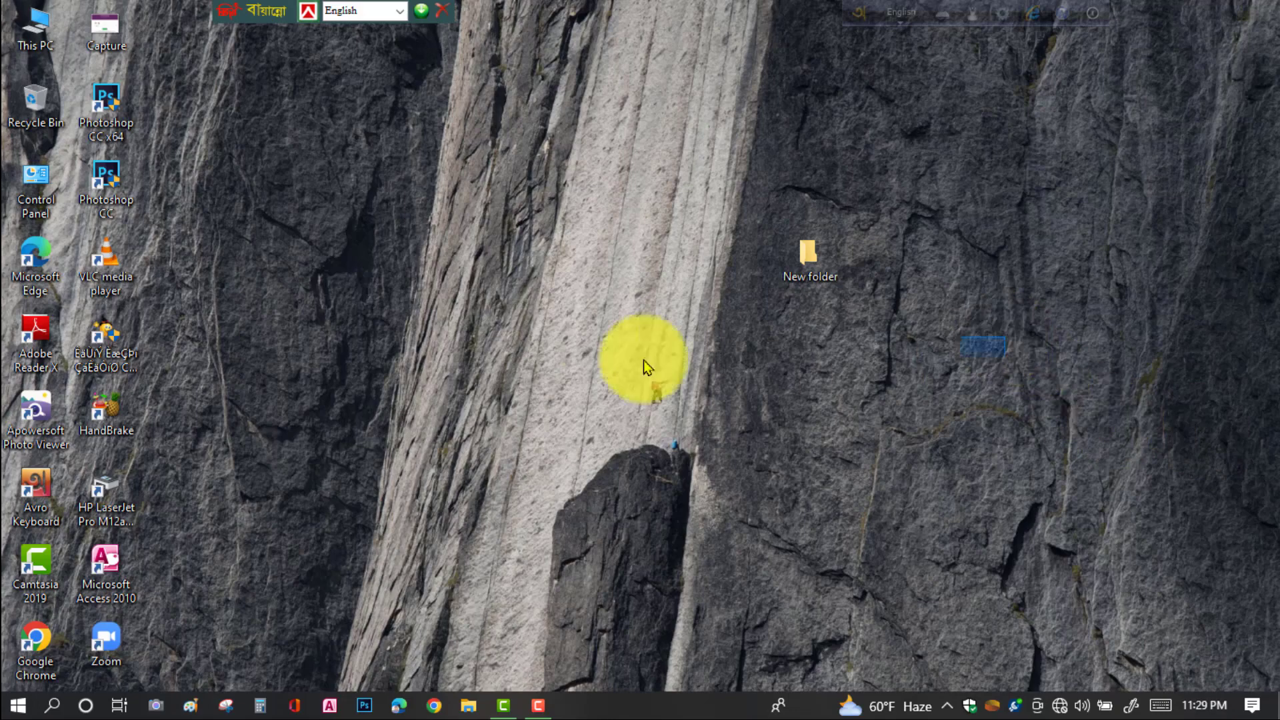
# - Delete the folder named New folder from the desktop
pyautogui.moveTo(643, 360); pyautogui.dragTo(587, 120)
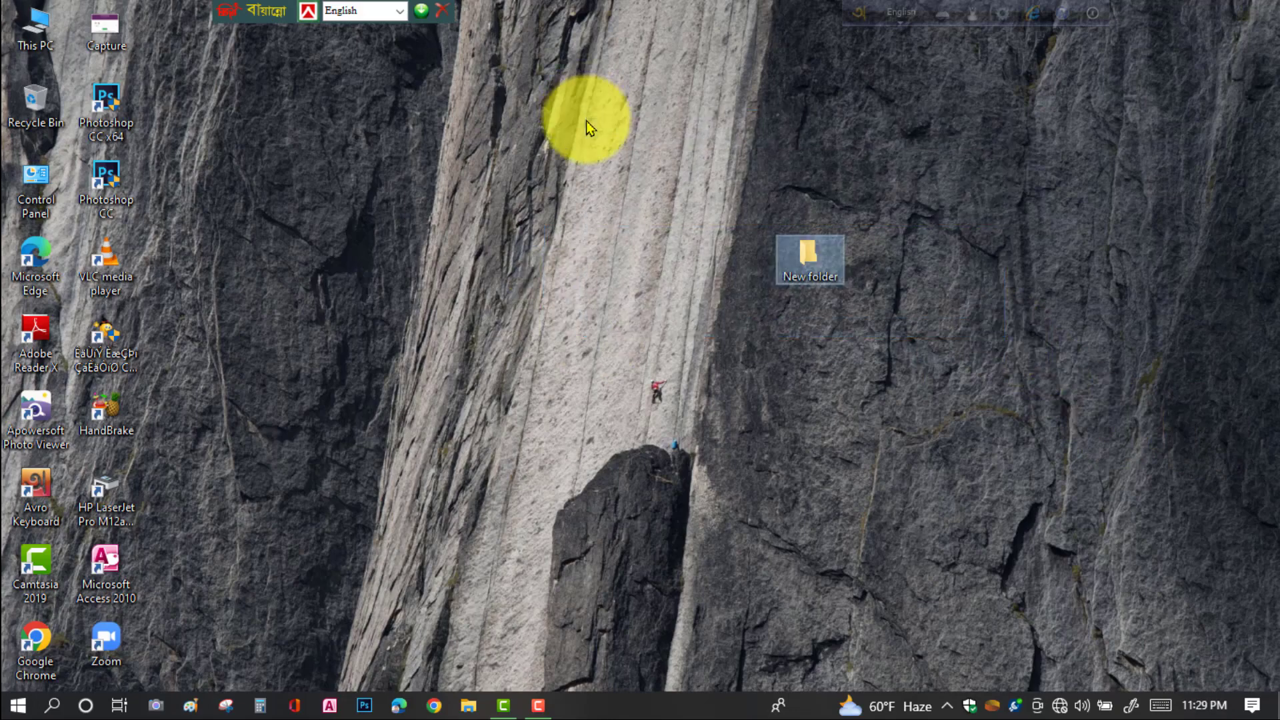
pyautogui.press('Delete')
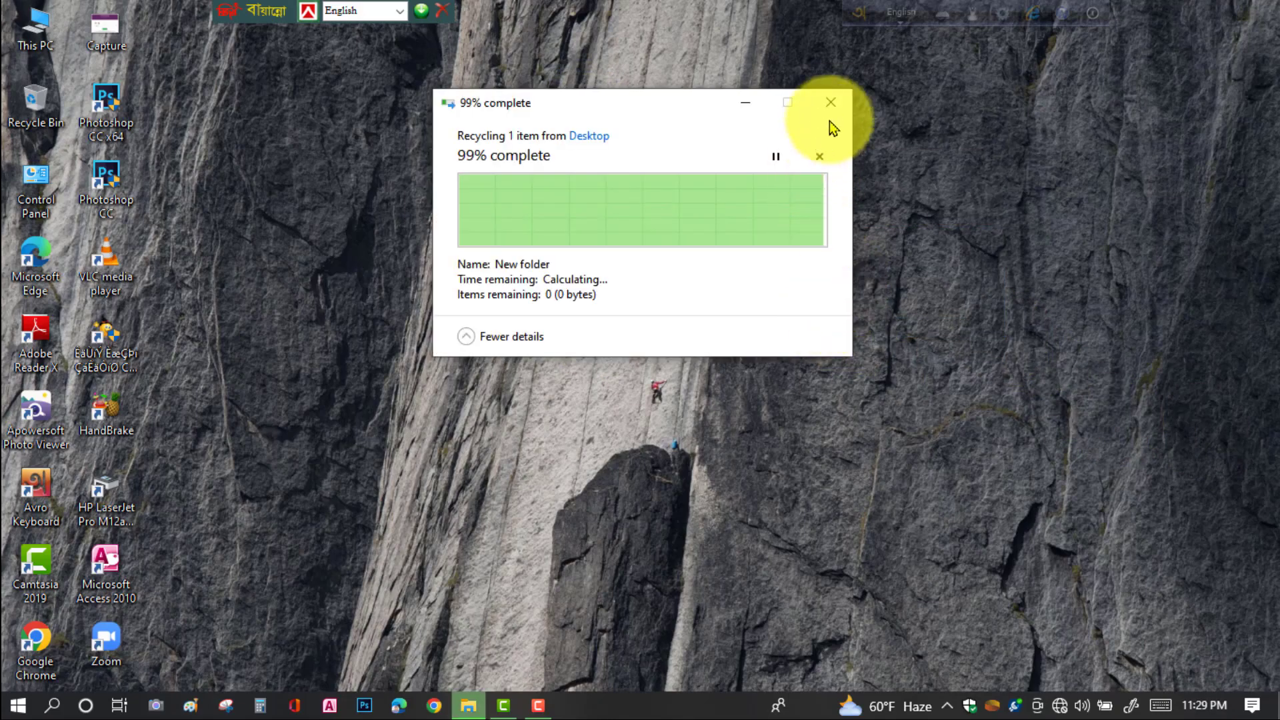
pyautogui.click(831, 102)
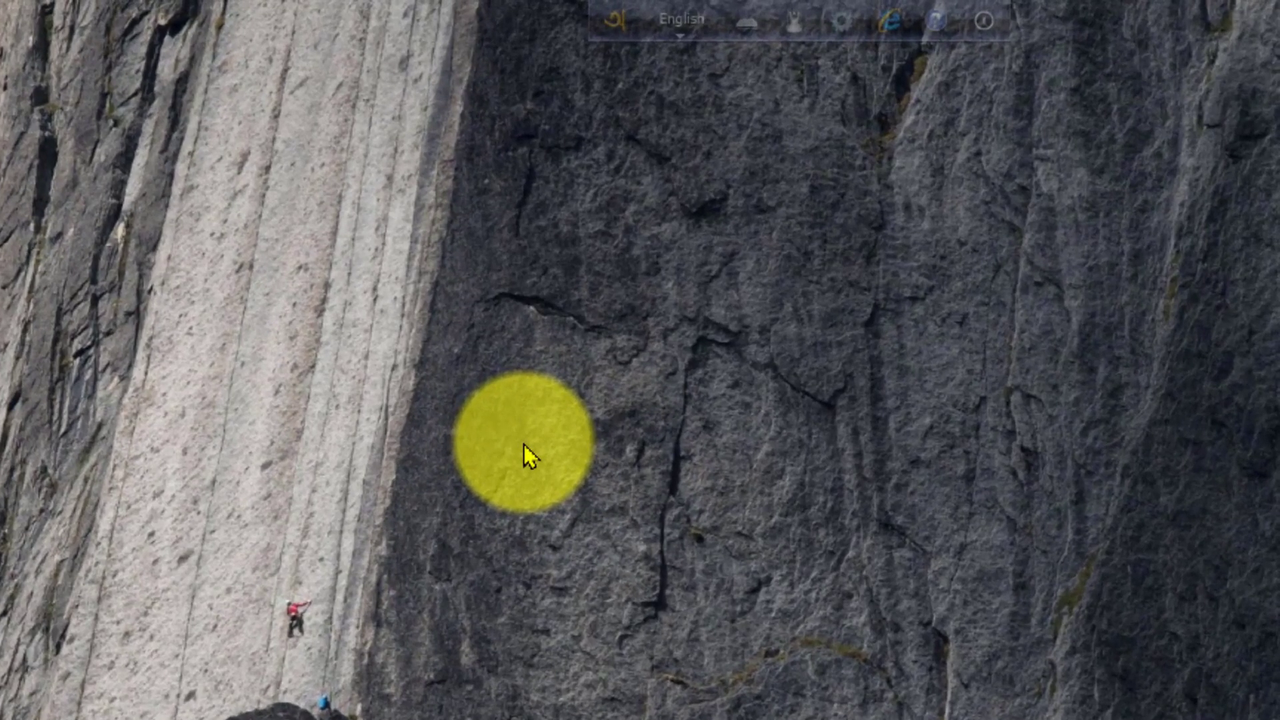
pyautogui.rightClick(526, 442)
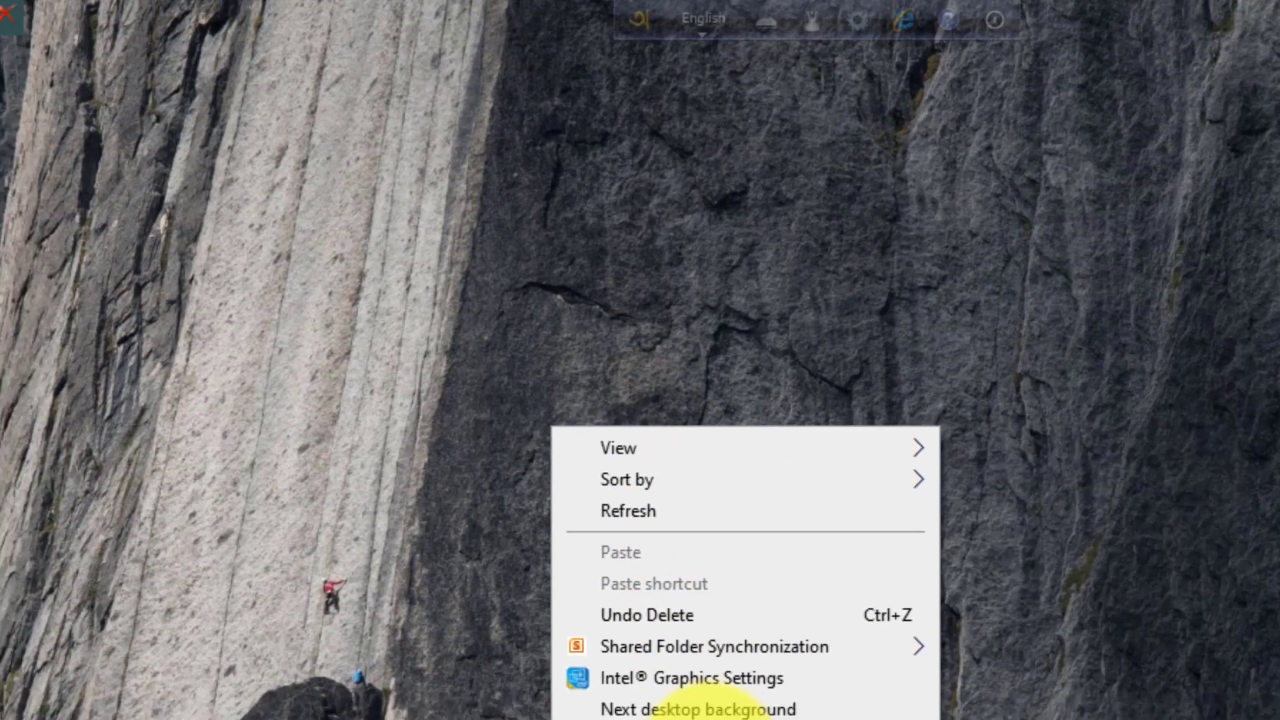
pyautogui.moveTo(786, 599)
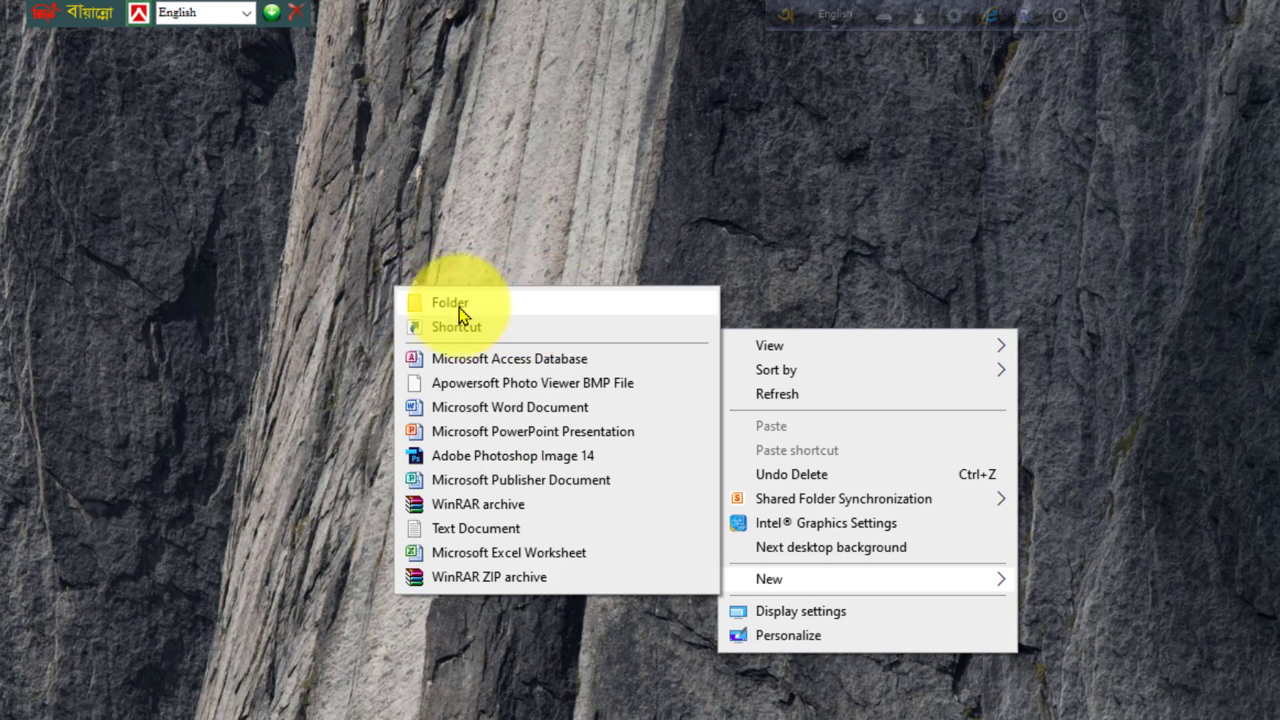
pyautogui.click(927, 233)
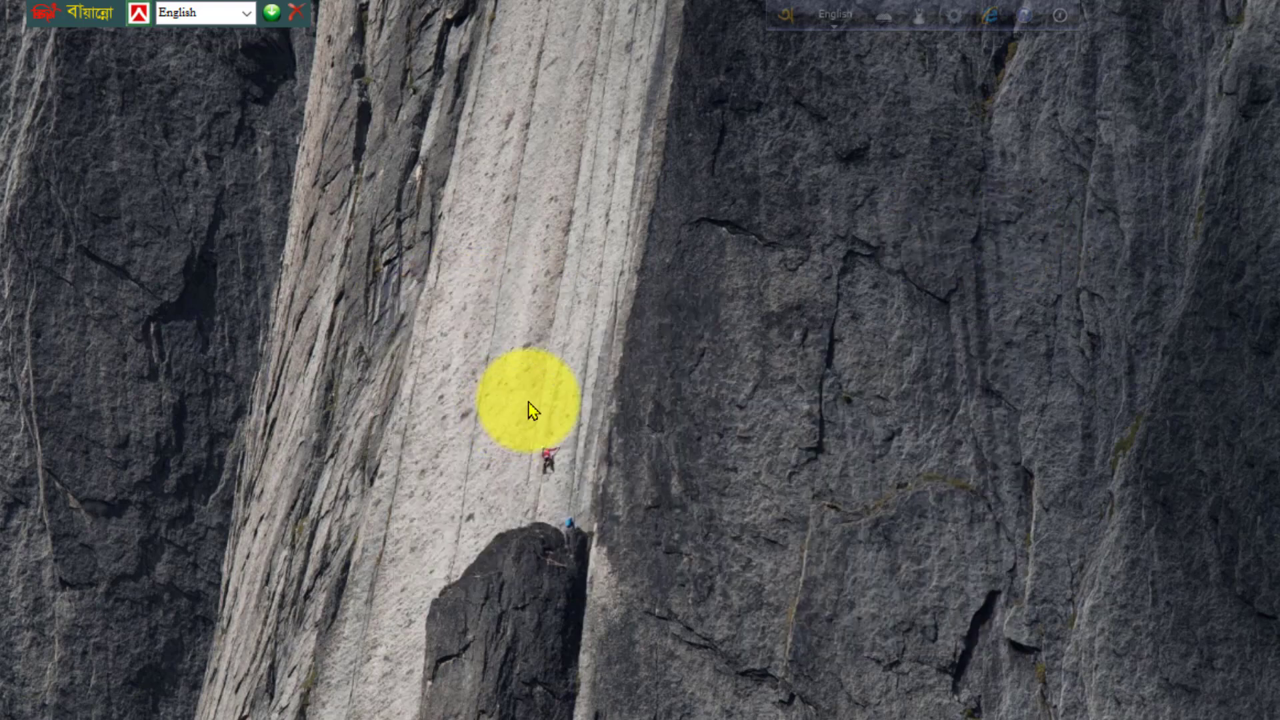
# - Create a folder on the desktop with the default name New folder and move it onto the dark rock area
pyautogui.rightClick(532, 409)
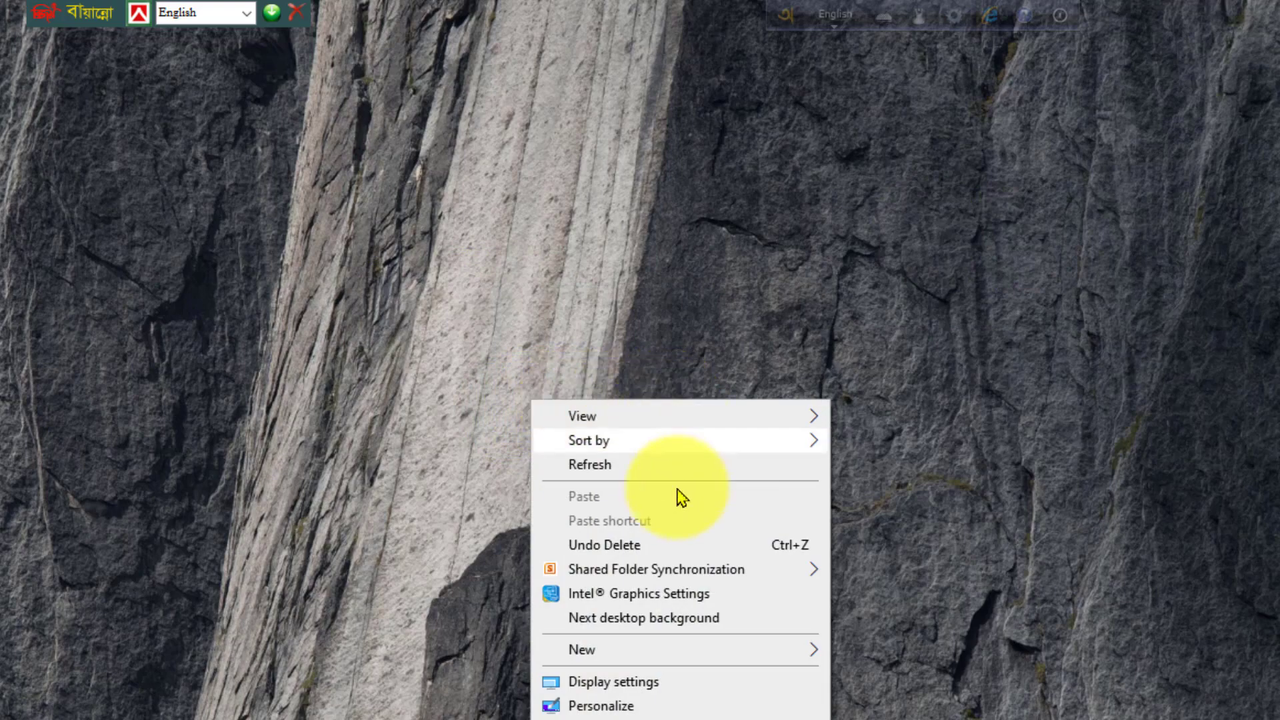
pyautogui.moveTo(600, 651)
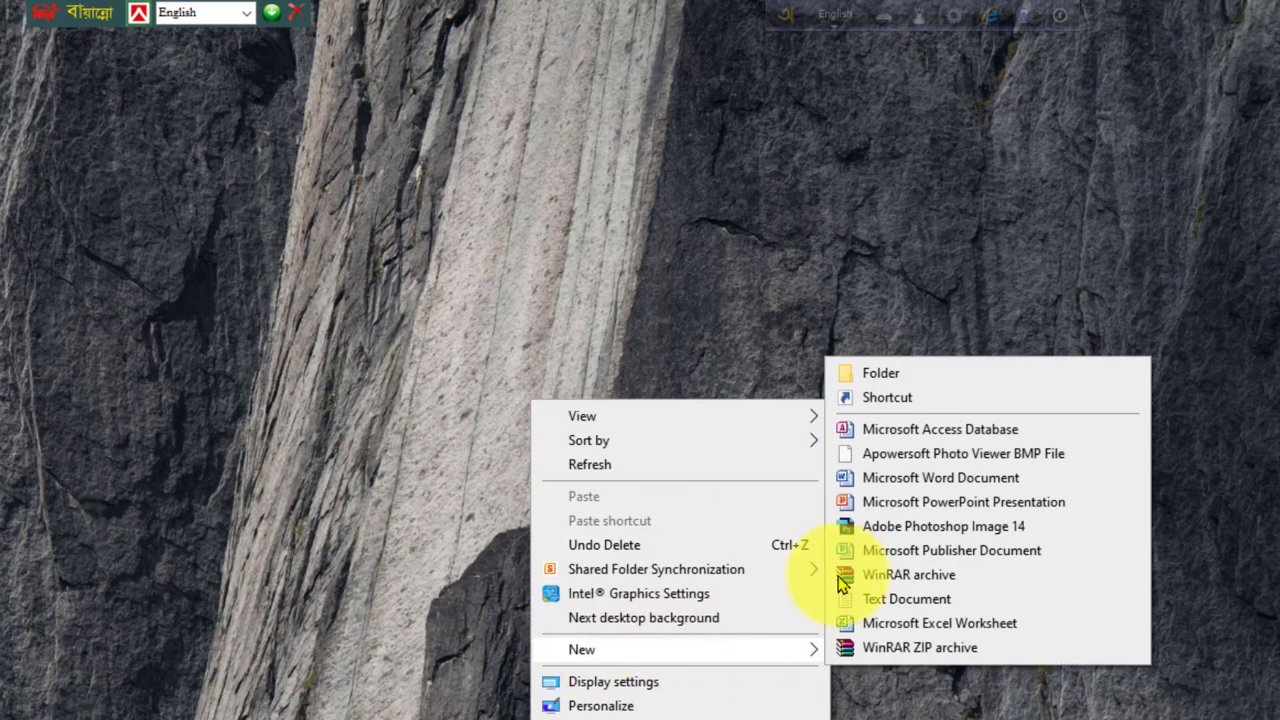
pyautogui.click(884, 378)
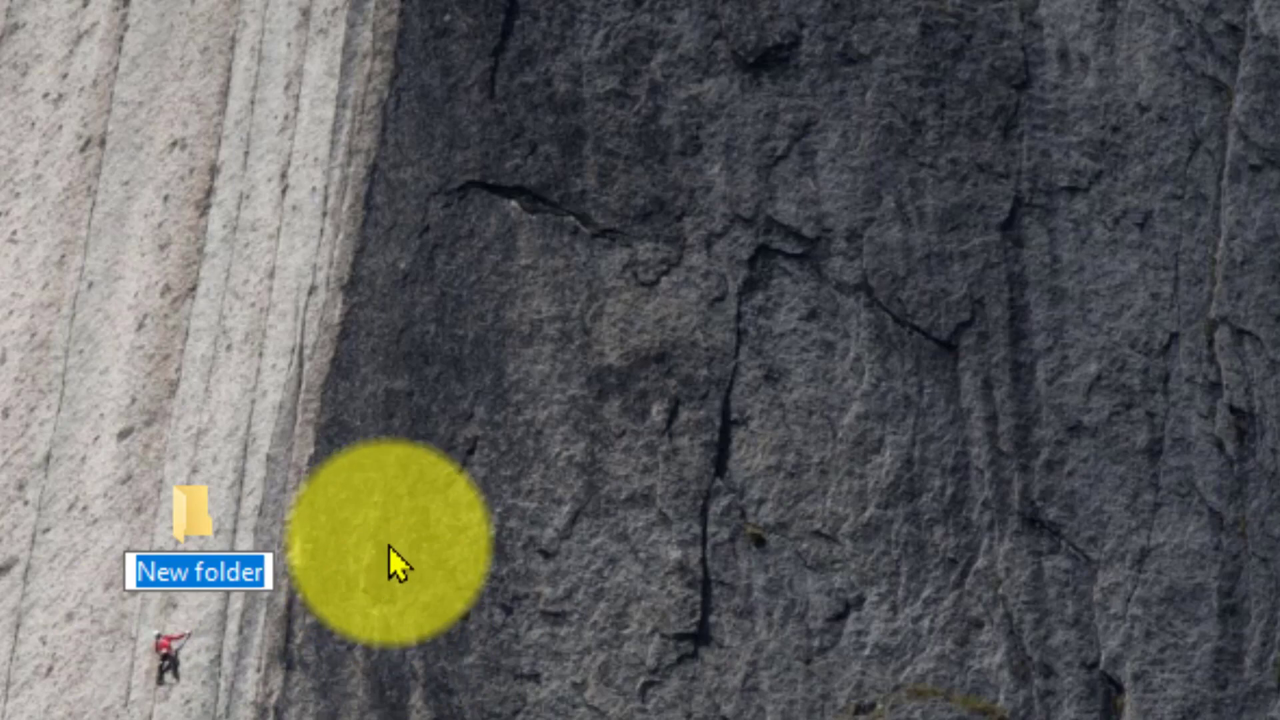
pyautogui.press('Return')
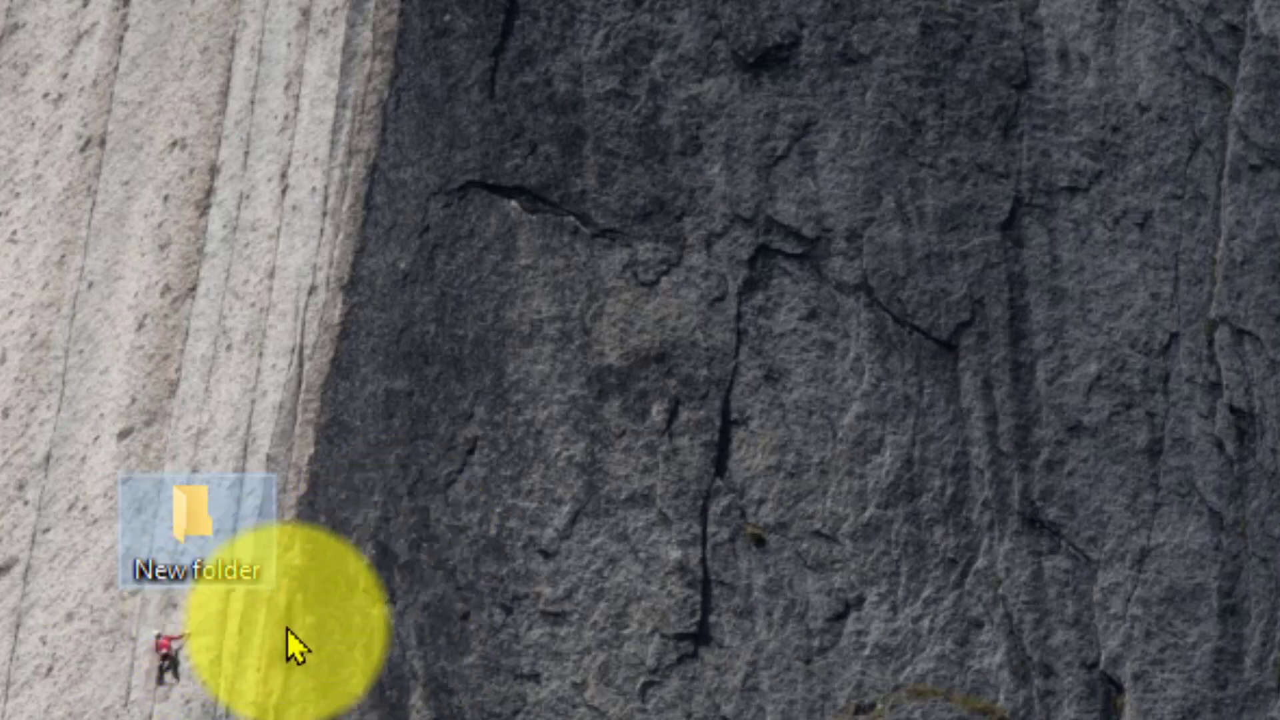
pyautogui.click(393, 627)
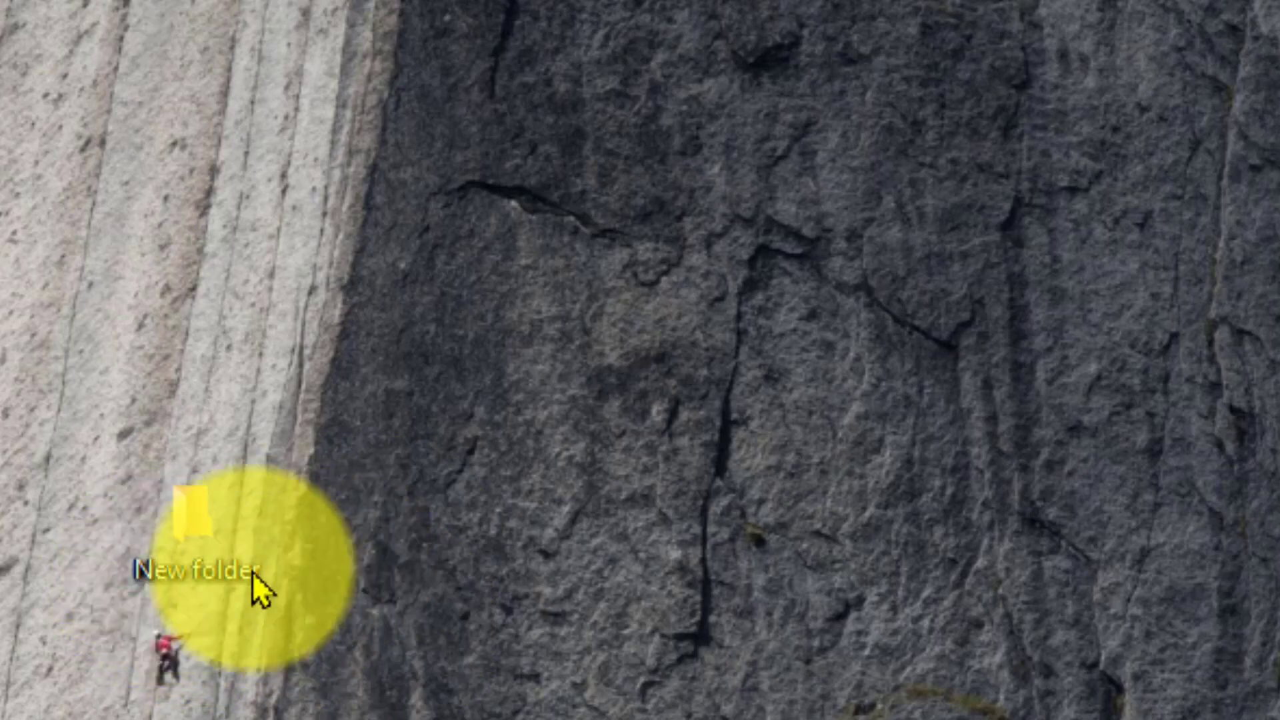
pyautogui.moveTo(177, 520); pyautogui.dragTo(513, 527)
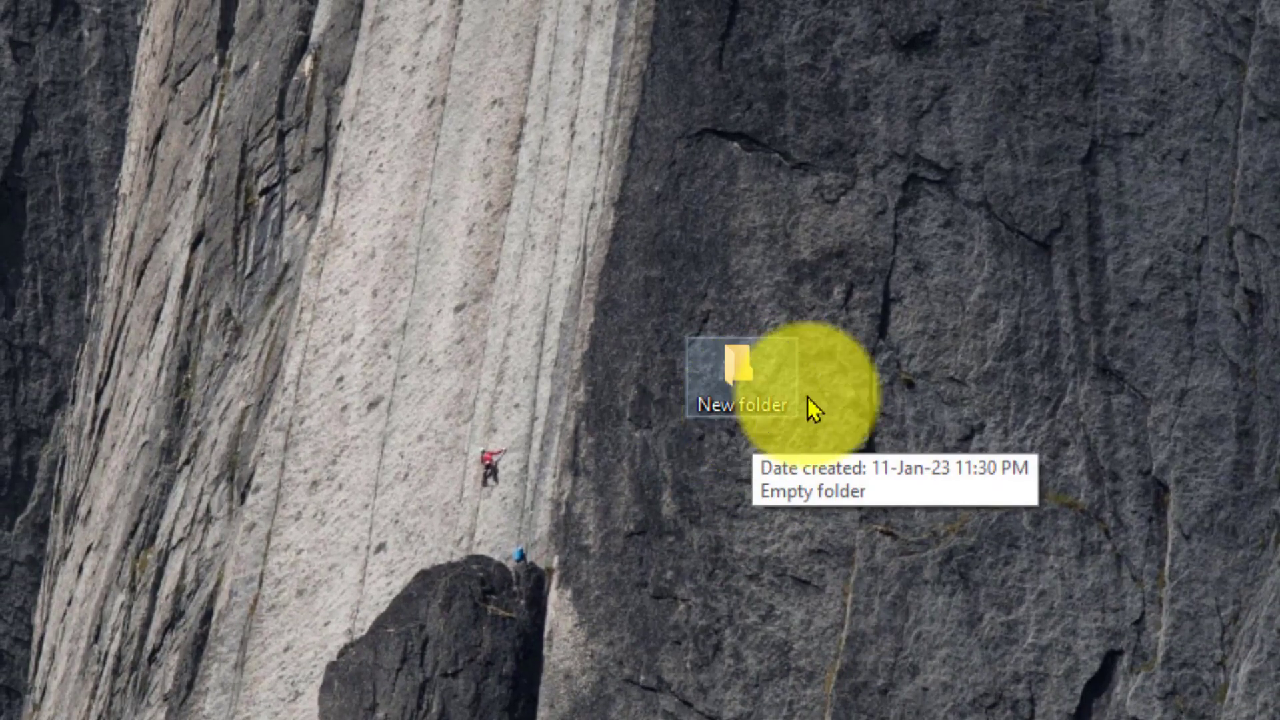
# - Rename the new desktop folder as 2nd Class
pyautogui.rightClick(741, 407)
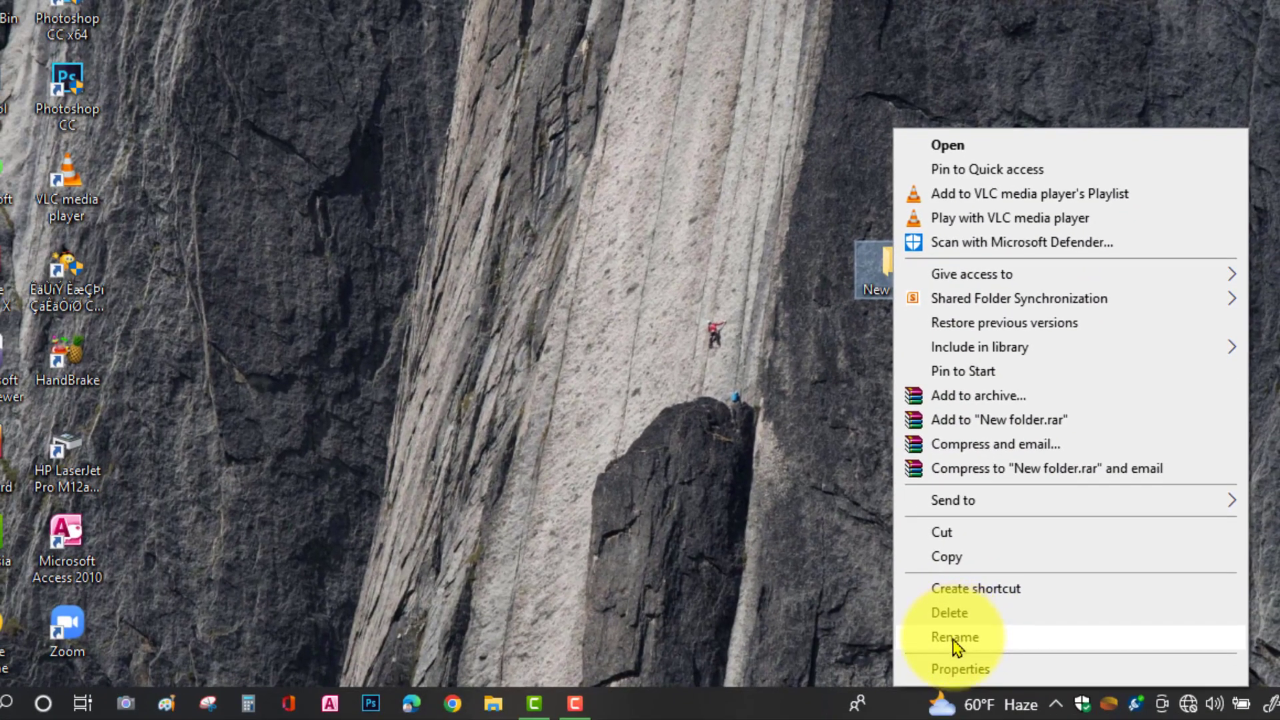
pyautogui.click(953, 639)
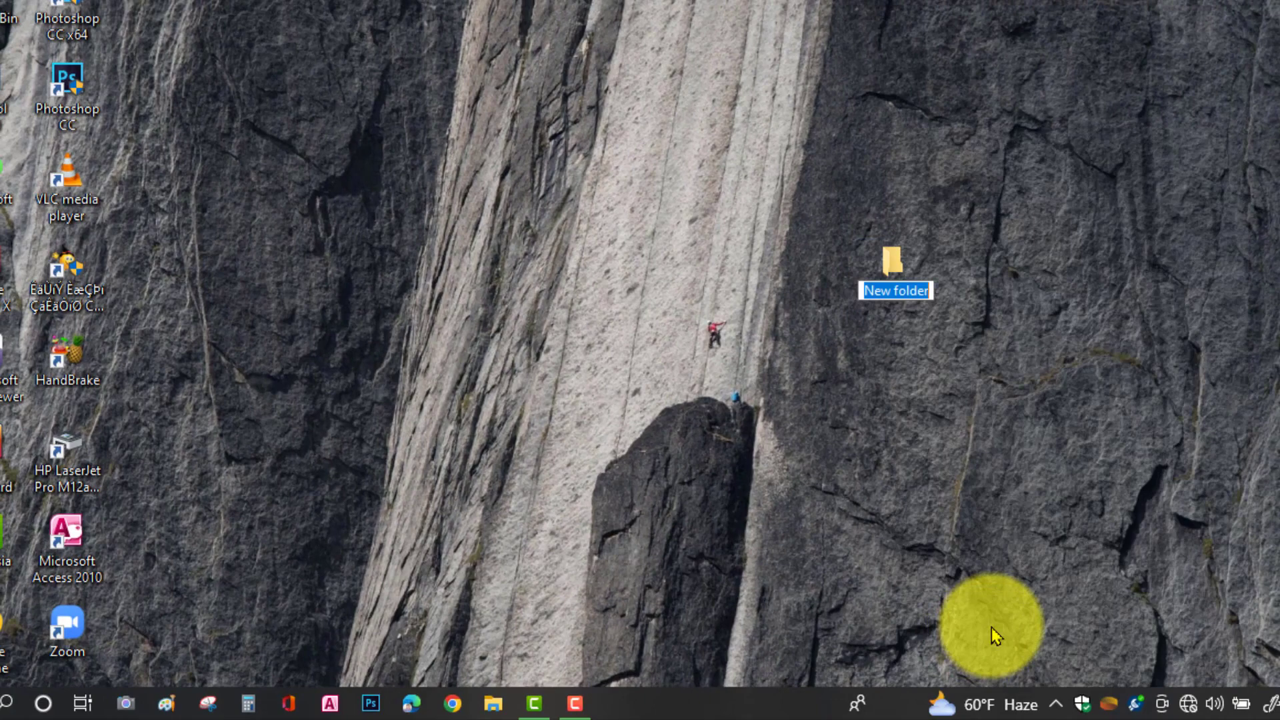
pyautogui.write('2nd Class')
pyautogui.press('Return')
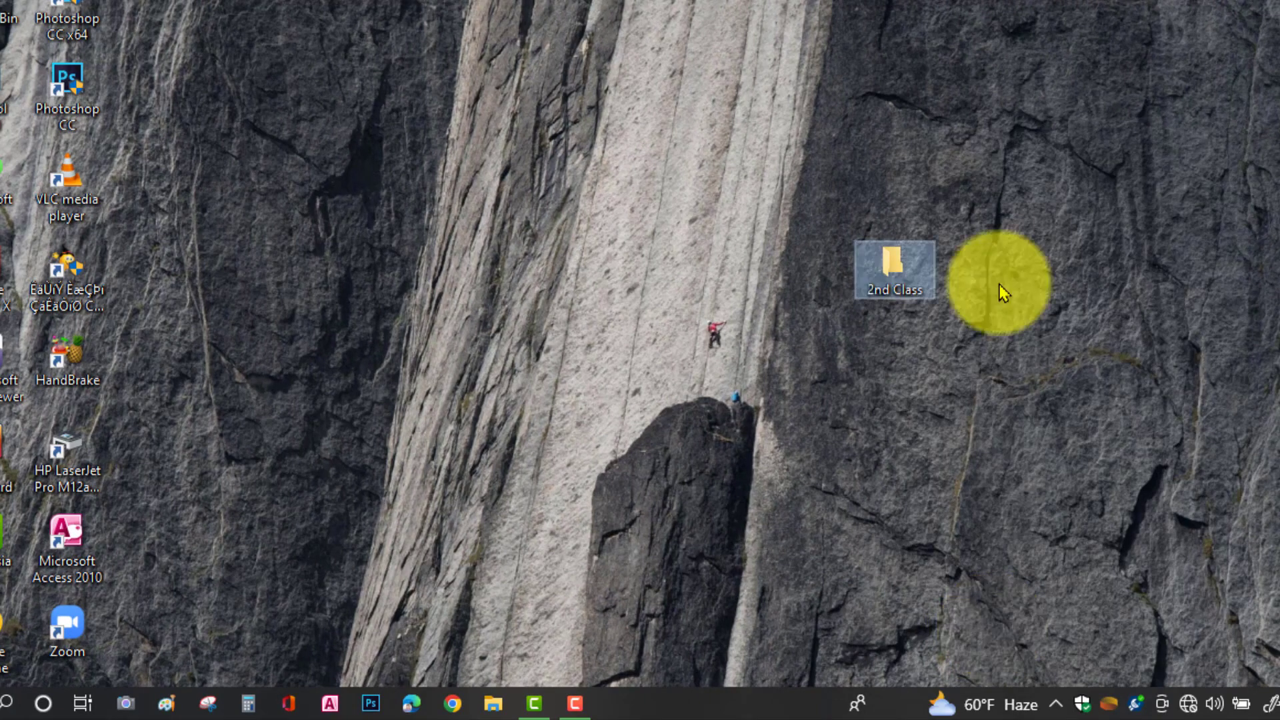
pyautogui.click(1000, 280)
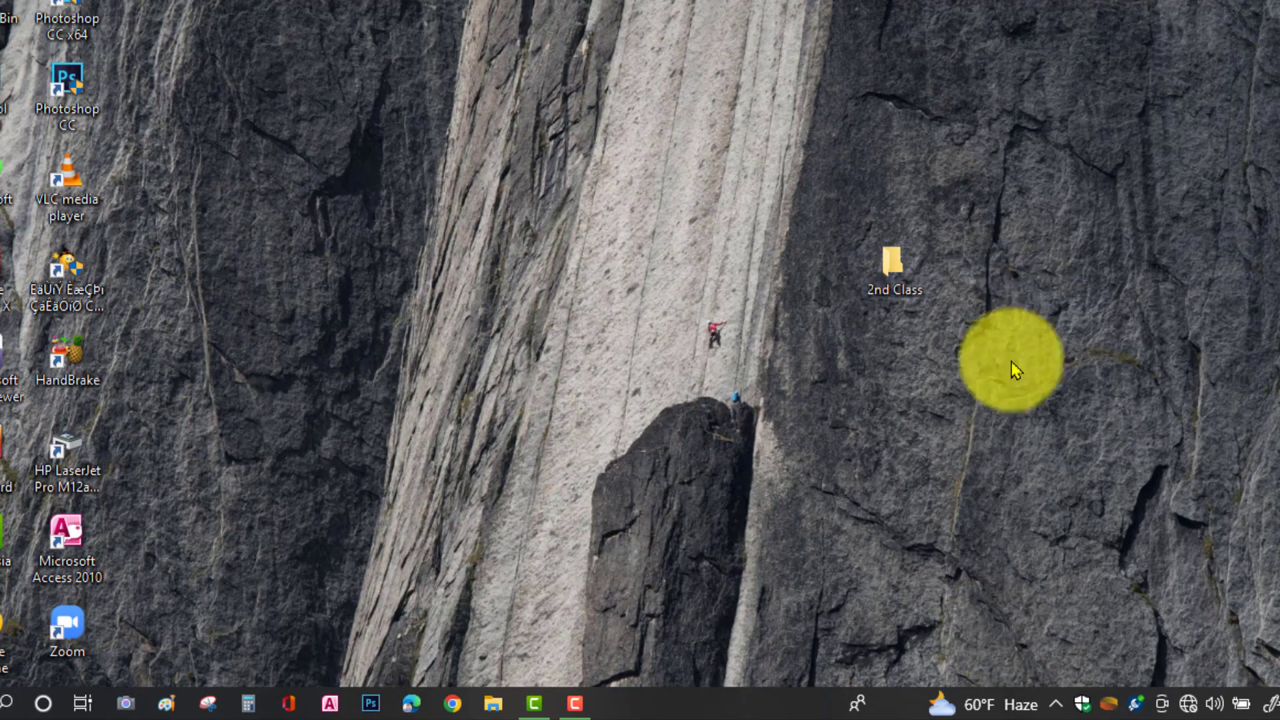
pyautogui.click(918, 292)
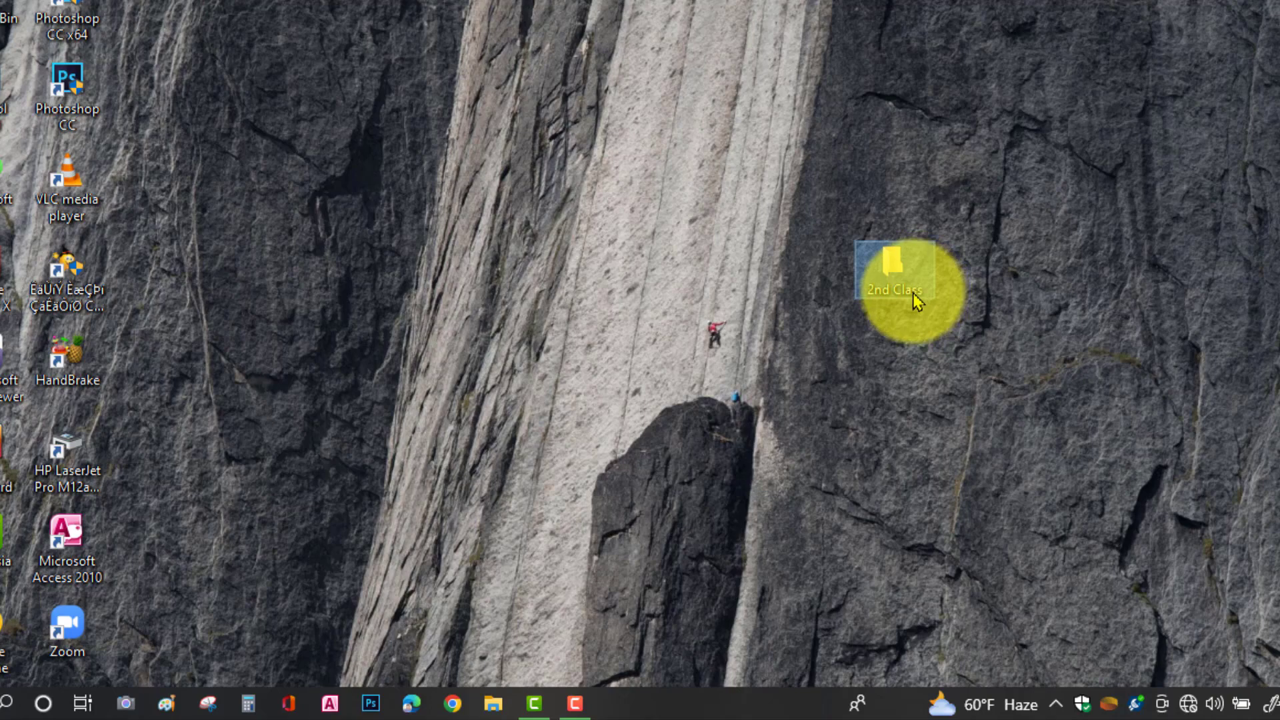
pyautogui.rightClick(914, 293)
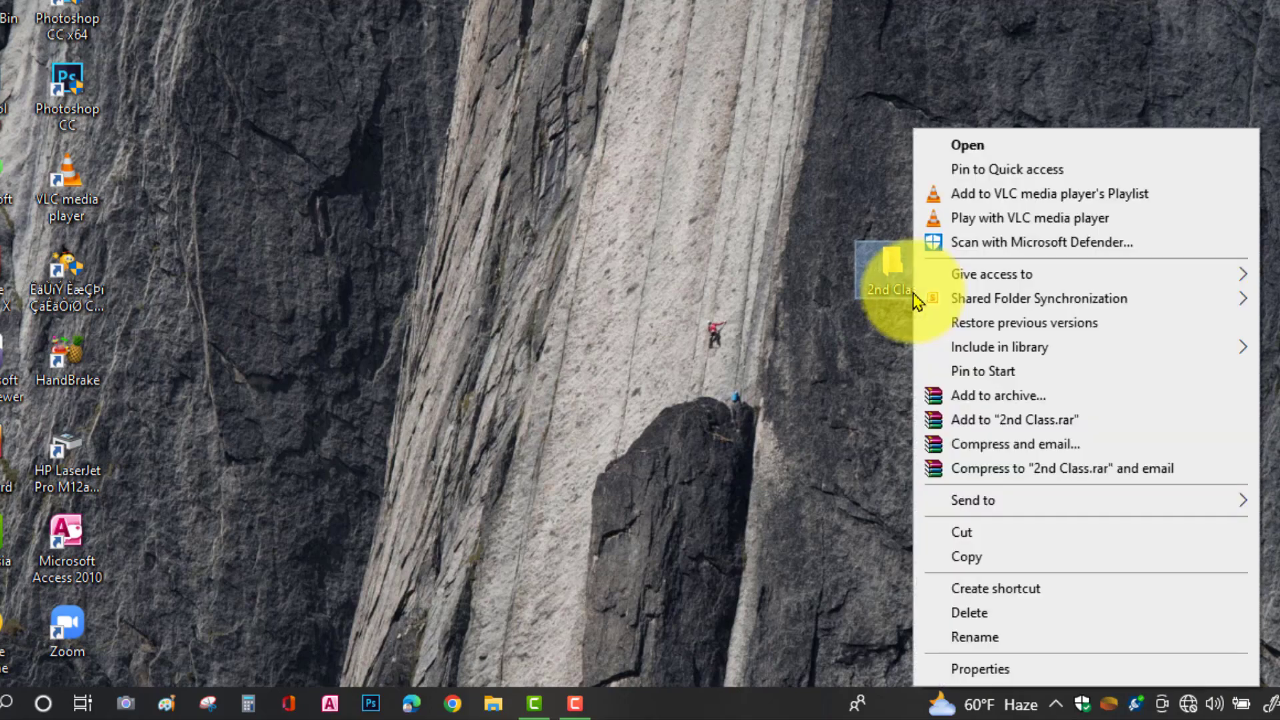
pyautogui.click(995, 642)
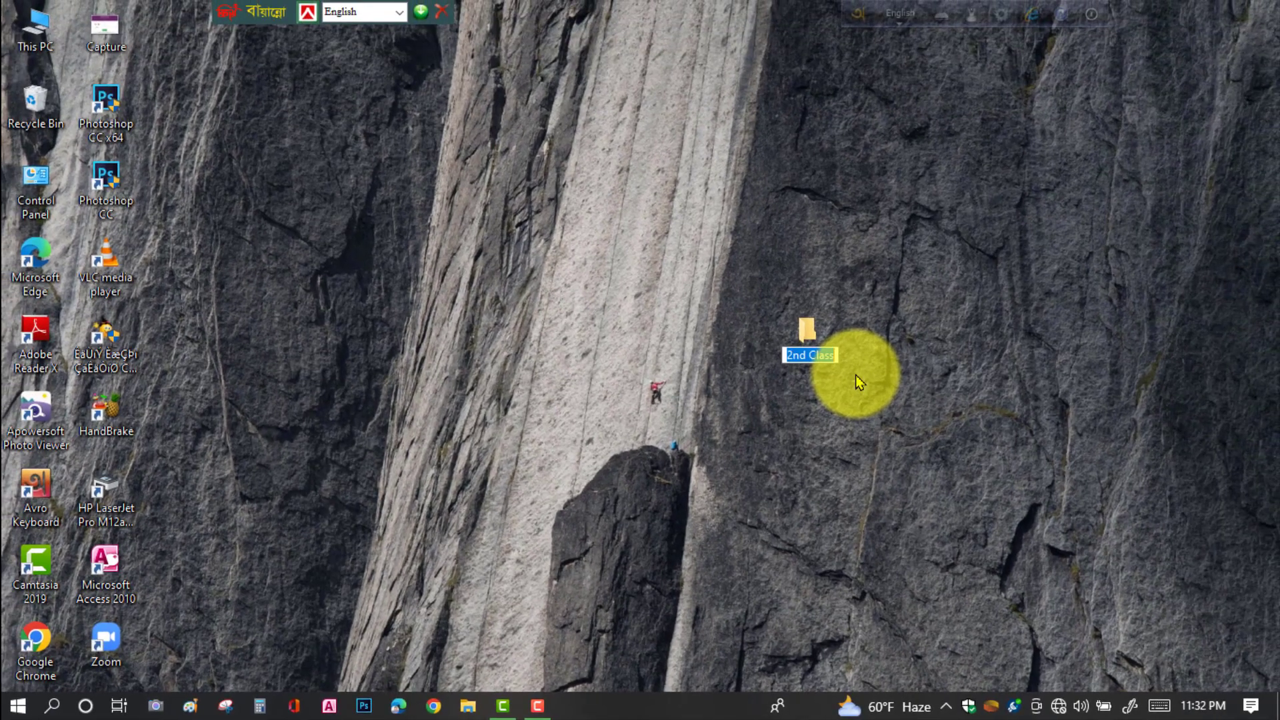
pyautogui.click(871, 441)
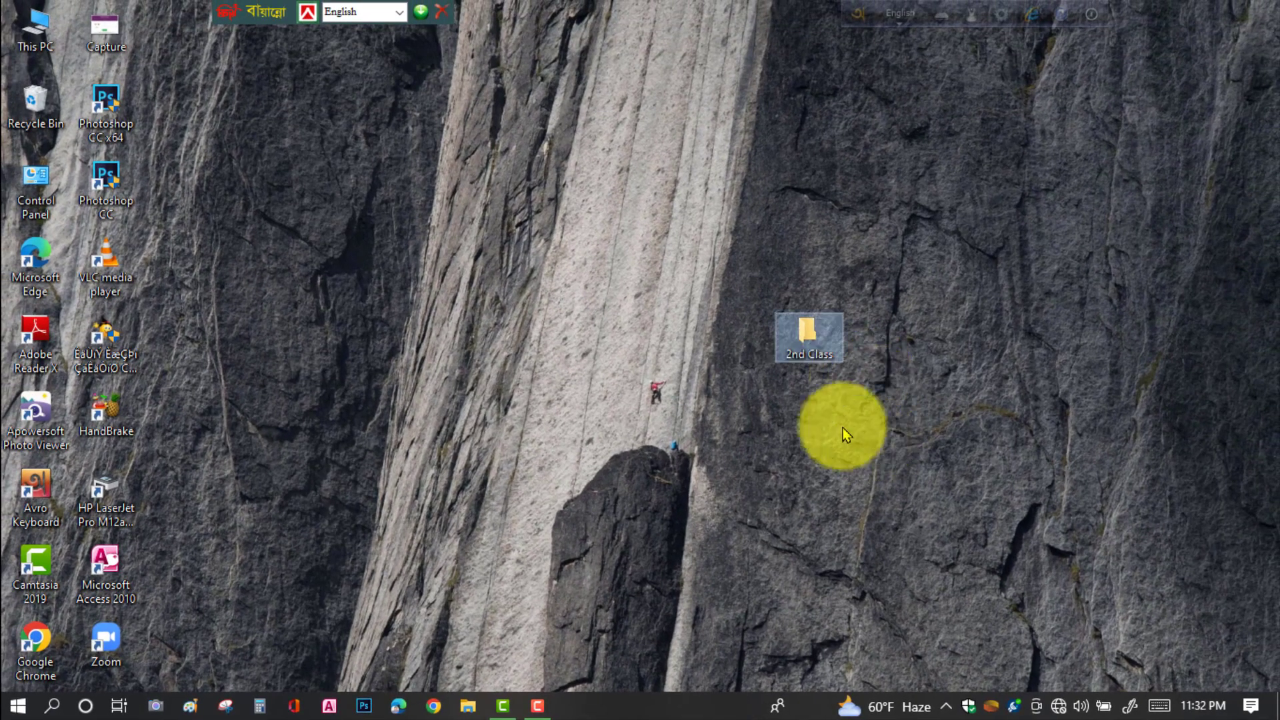
# - Review the 2nd Class folder's general, sharing, security, previous versions and customization properties, then close them
pyautogui.rightClick(810, 342)
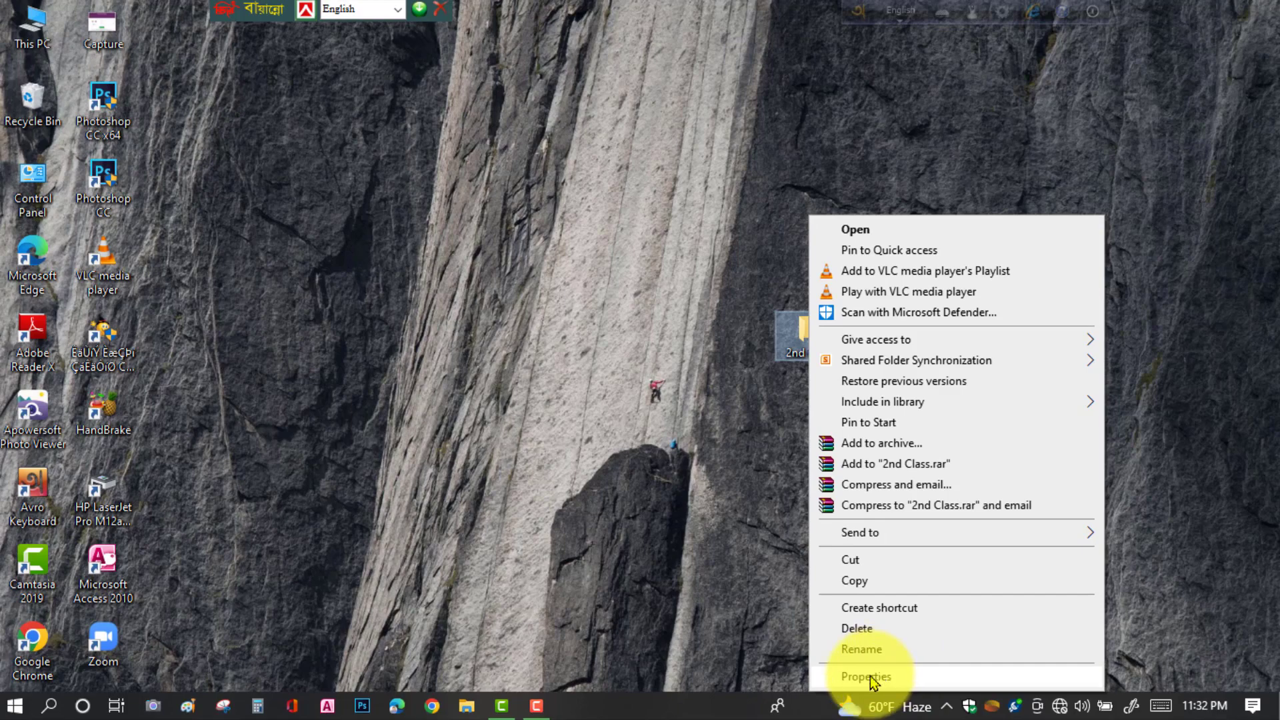
pyautogui.click(870, 676)
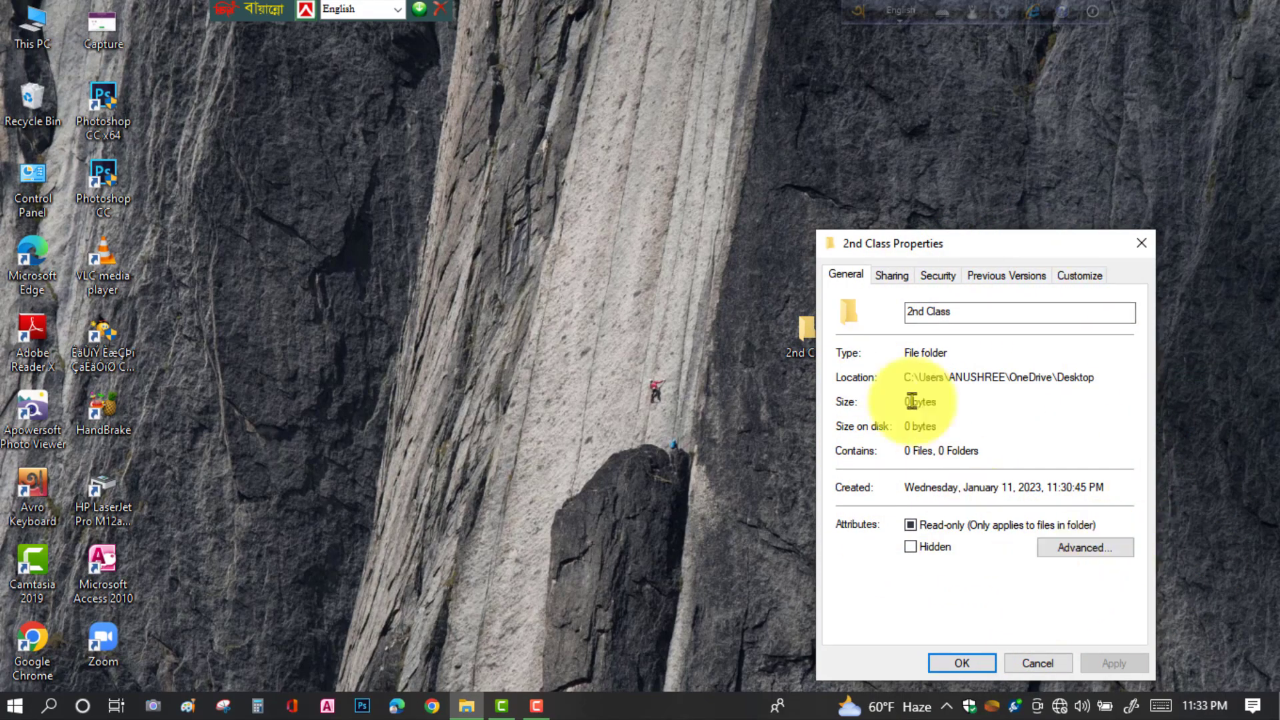
pyautogui.click(892, 275)
pyautogui.click(943, 276)
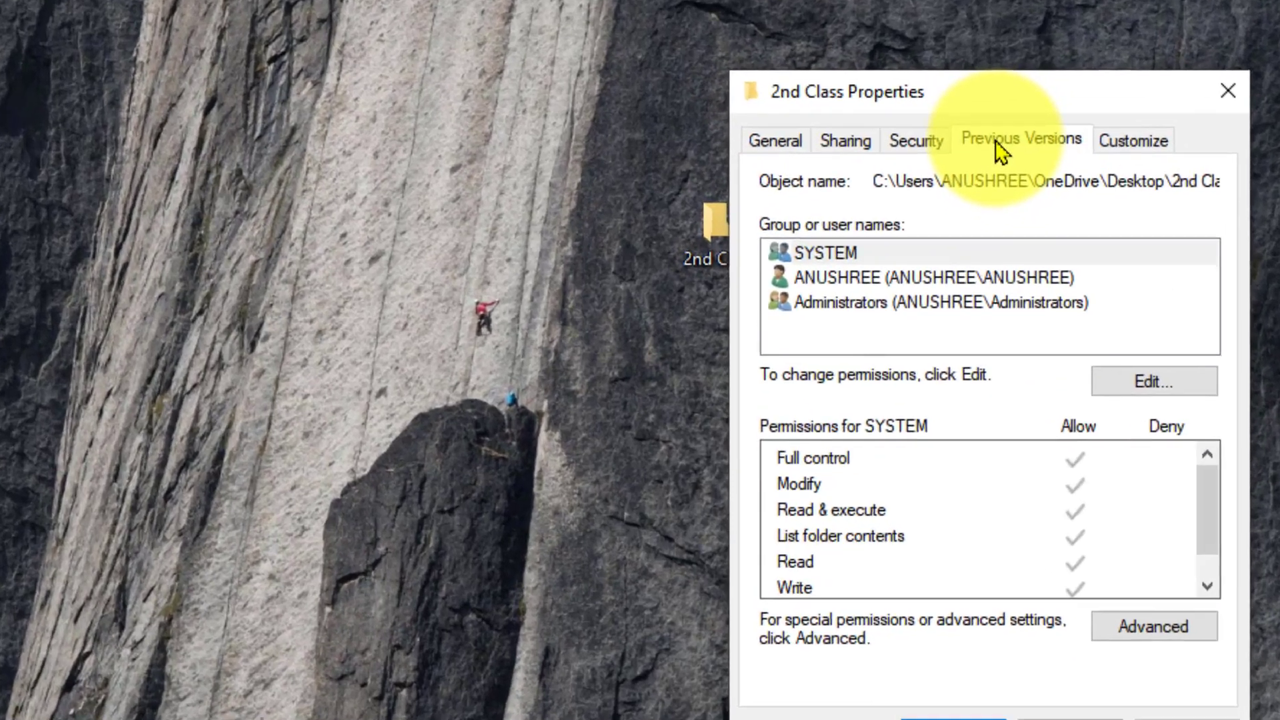
pyautogui.click(1022, 278)
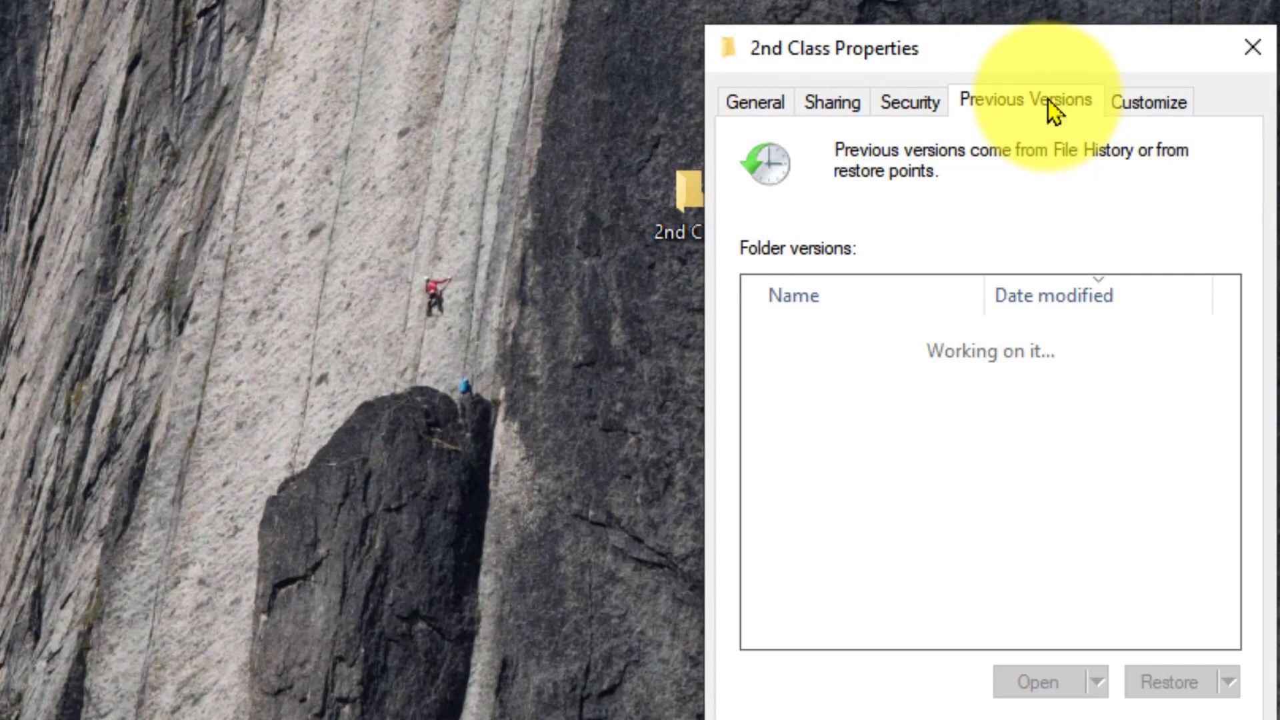
pyautogui.click(1151, 103)
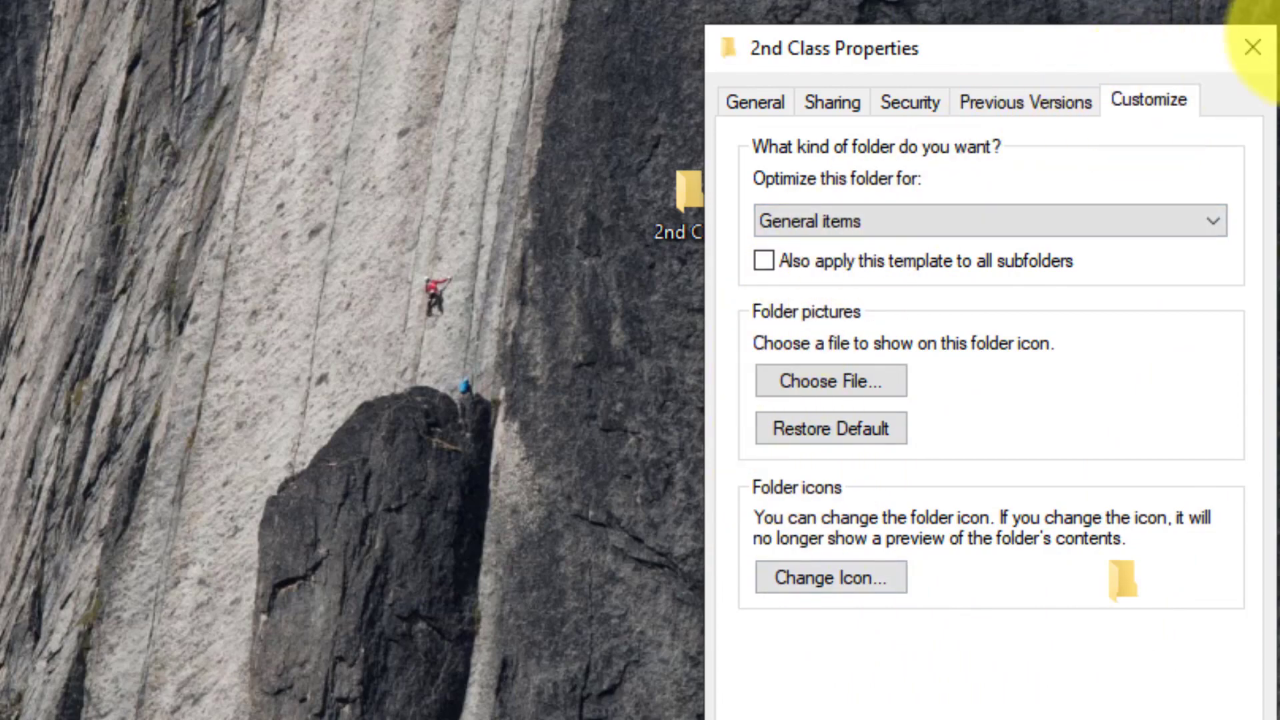
pyautogui.click(1253, 49)
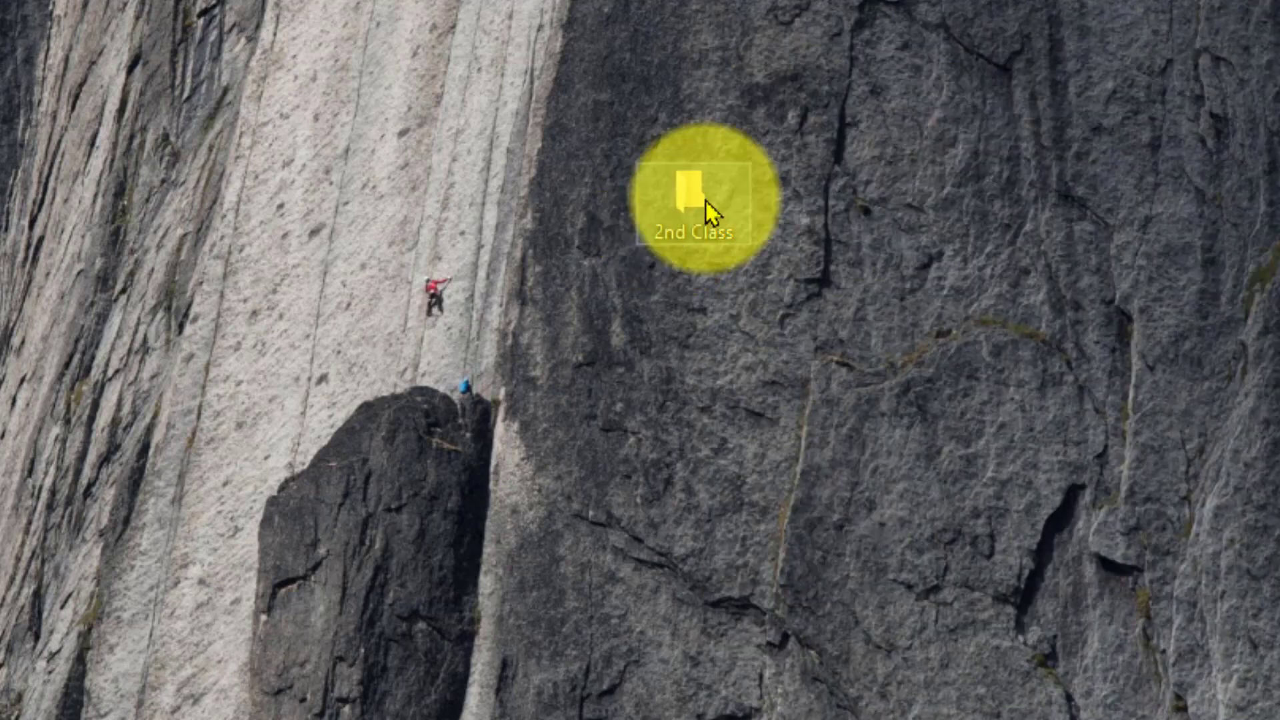
# - Review the icon choices in the 2nd Class folder's customization properties, then cancel the icon change
pyautogui.rightClick(707, 200)
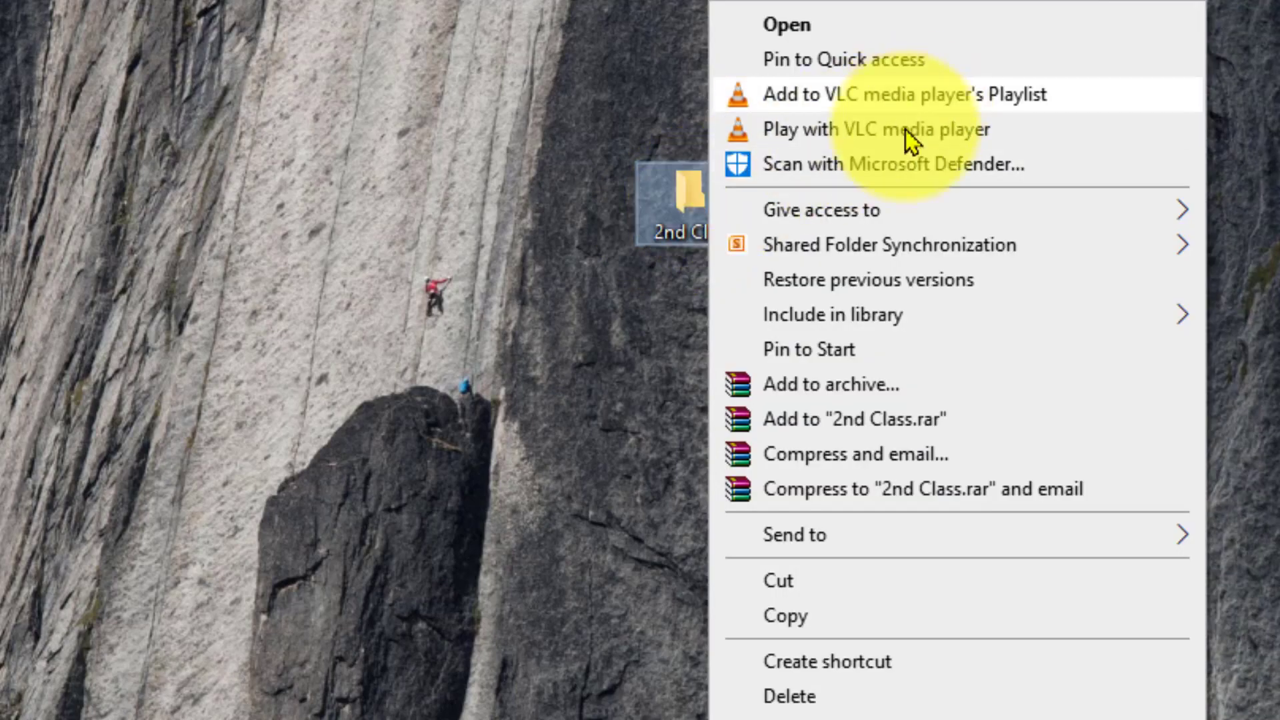
pyautogui.click(793, 717)
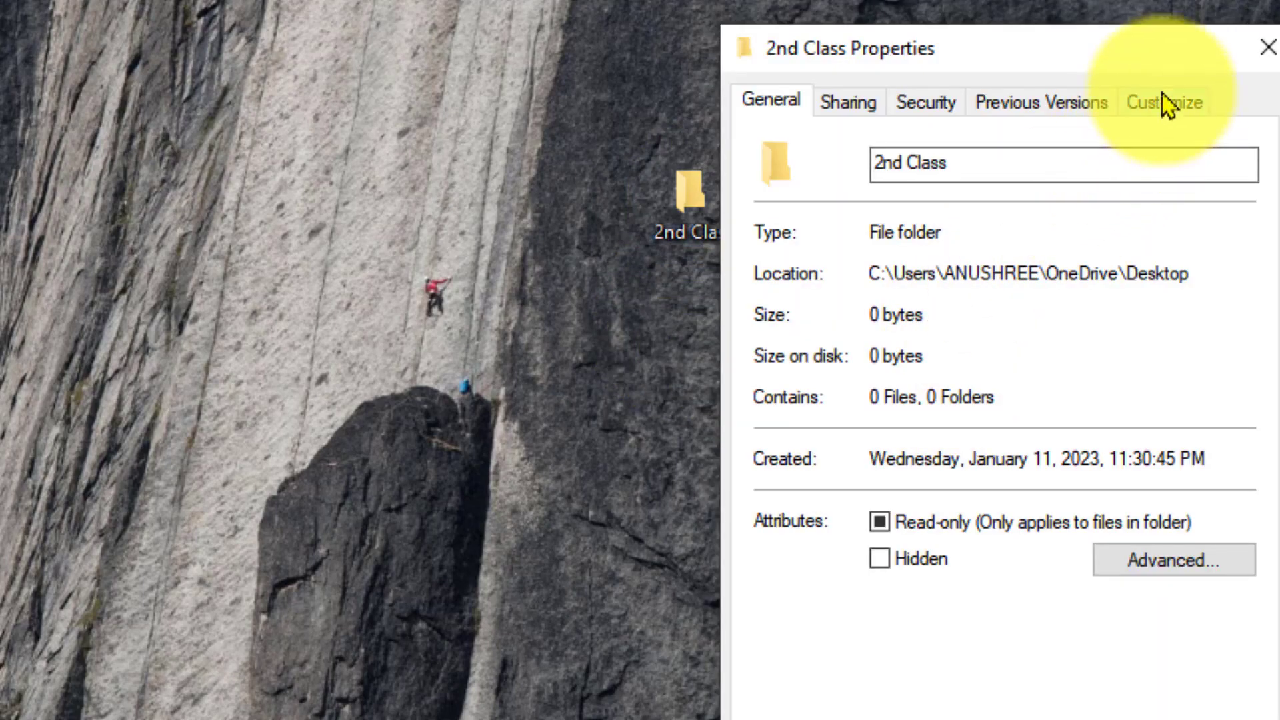
pyautogui.click(1163, 103)
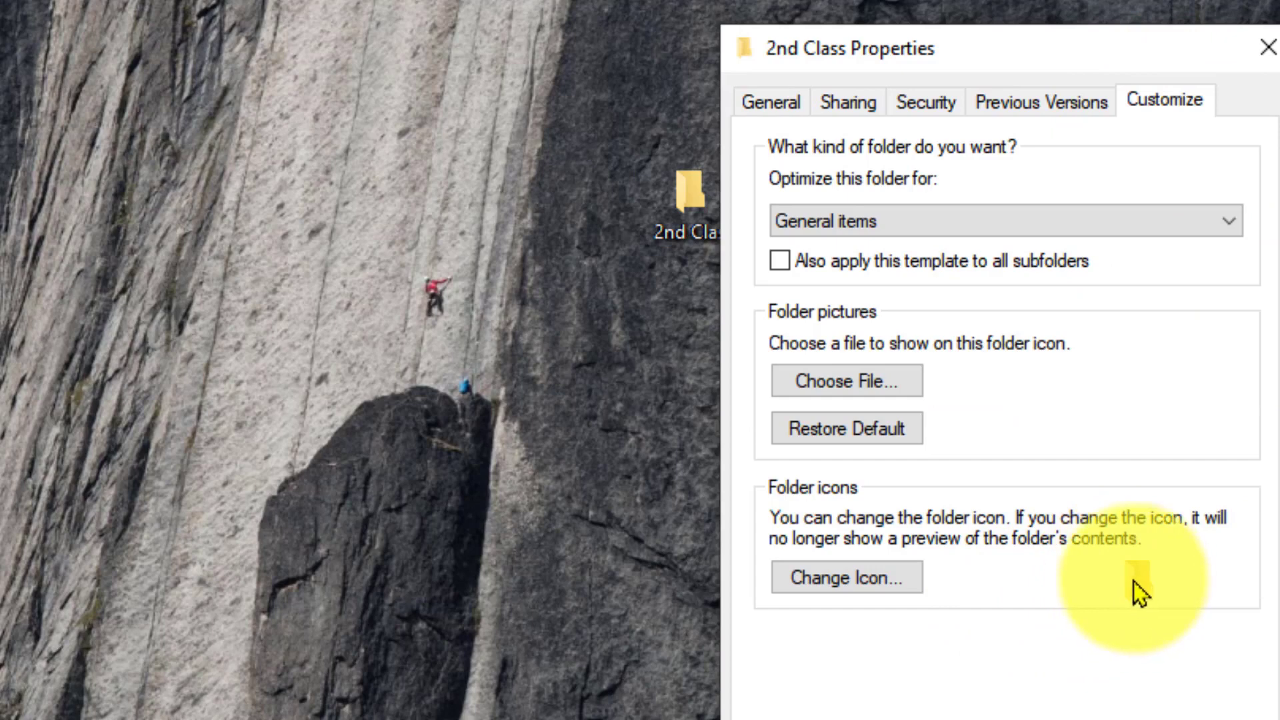
pyautogui.click(842, 578)
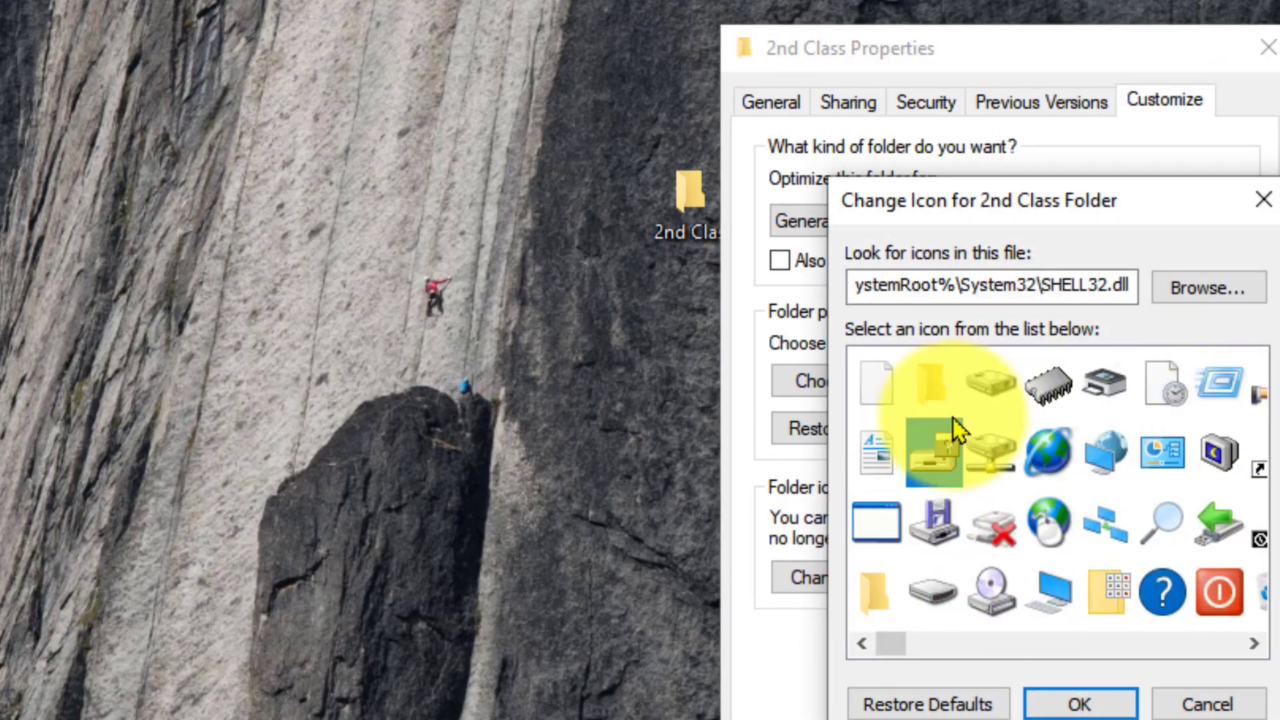
pyautogui.click(955, 424)
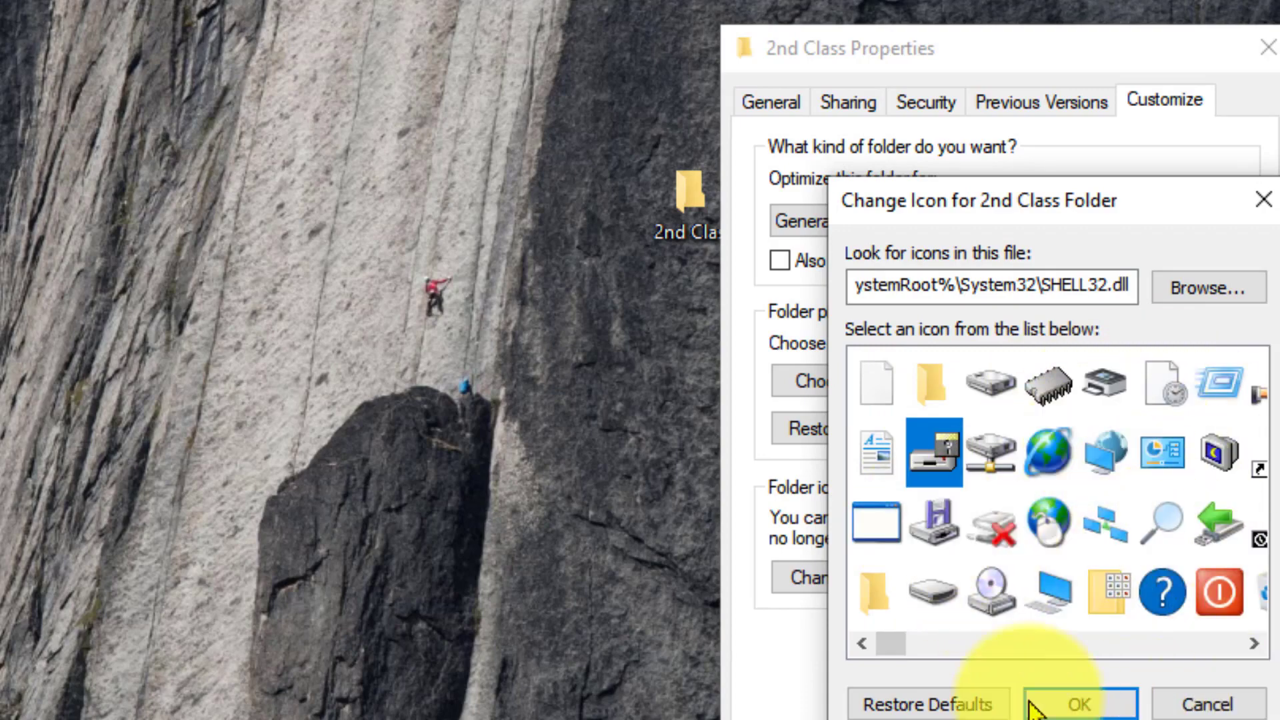
pyautogui.click(1211, 706)
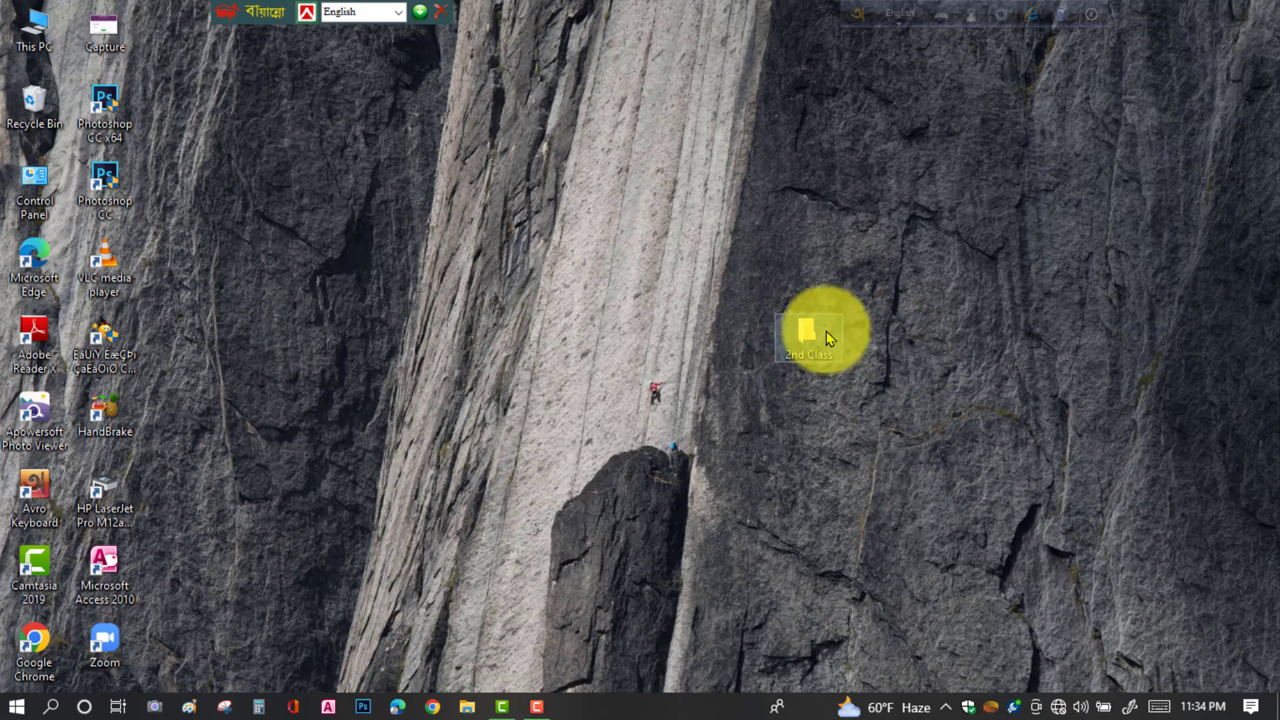
# - Open the 2nd Class desktop folder and close its window, three times in a row
pyautogui.doubleClick(807, 333)
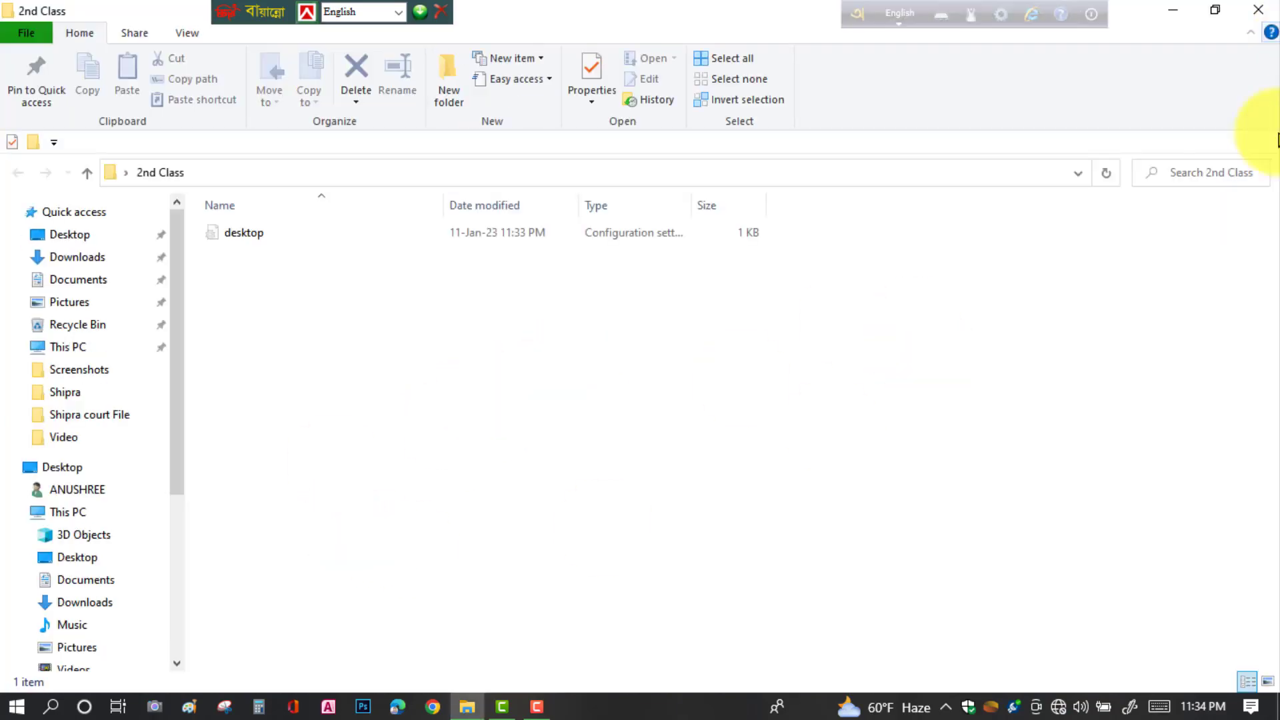
pyautogui.click(1260, 12)
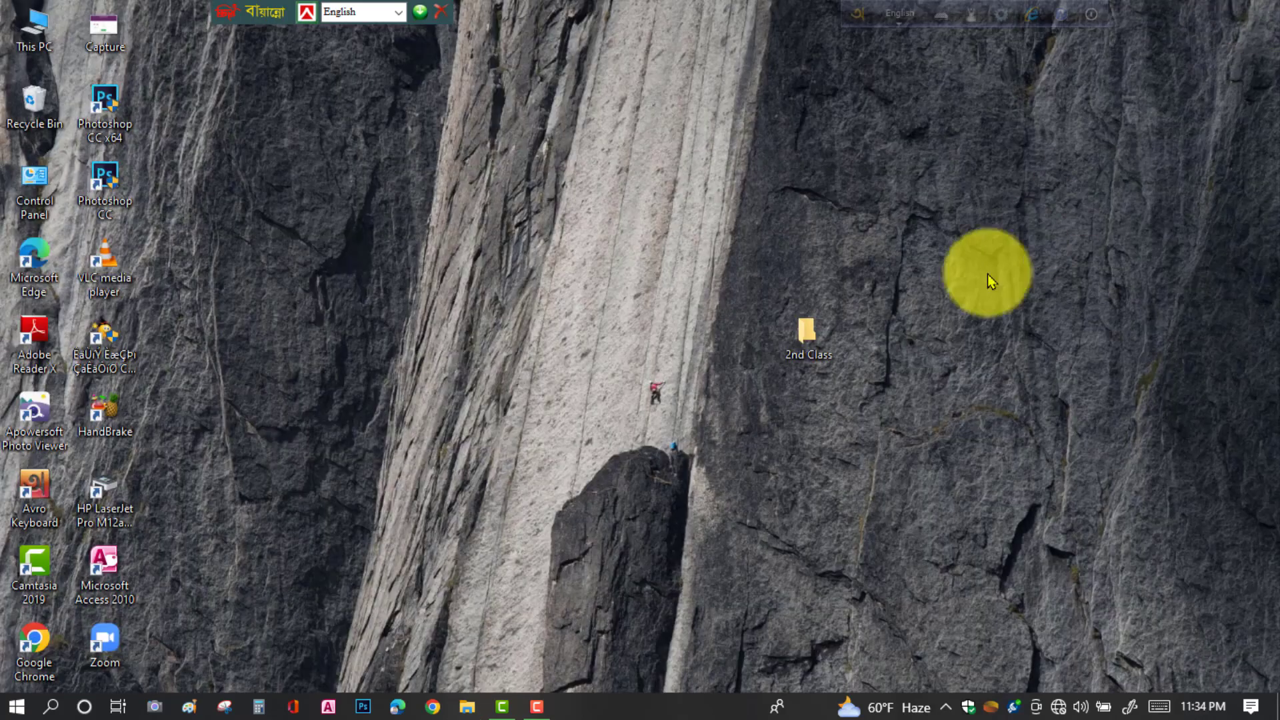
pyautogui.rightClick(807, 346)
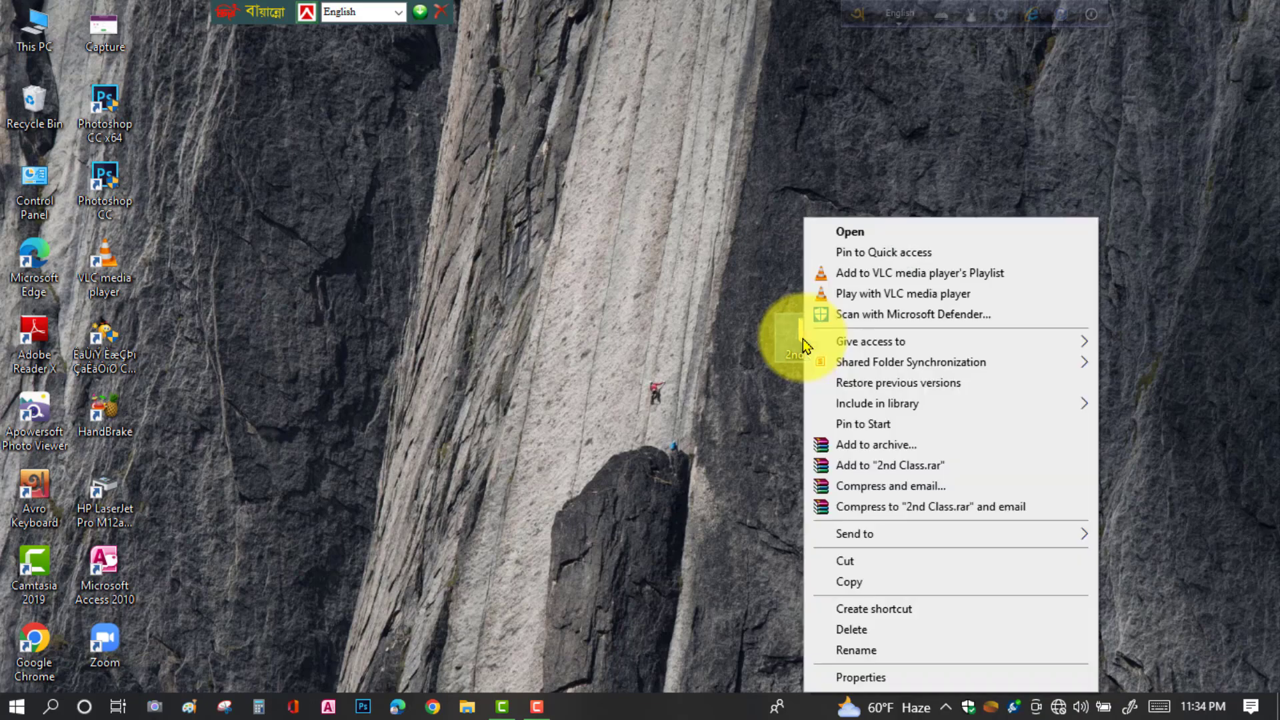
pyautogui.click(843, 233)
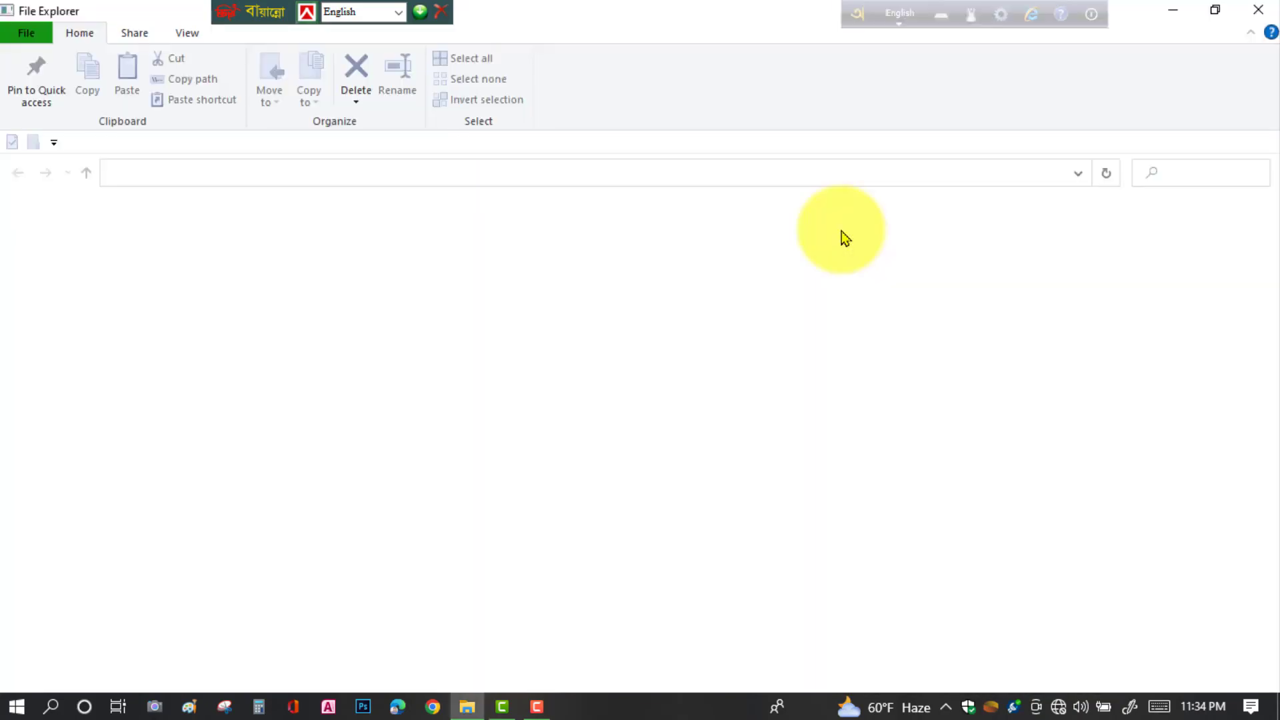
pyautogui.click(1262, 8)
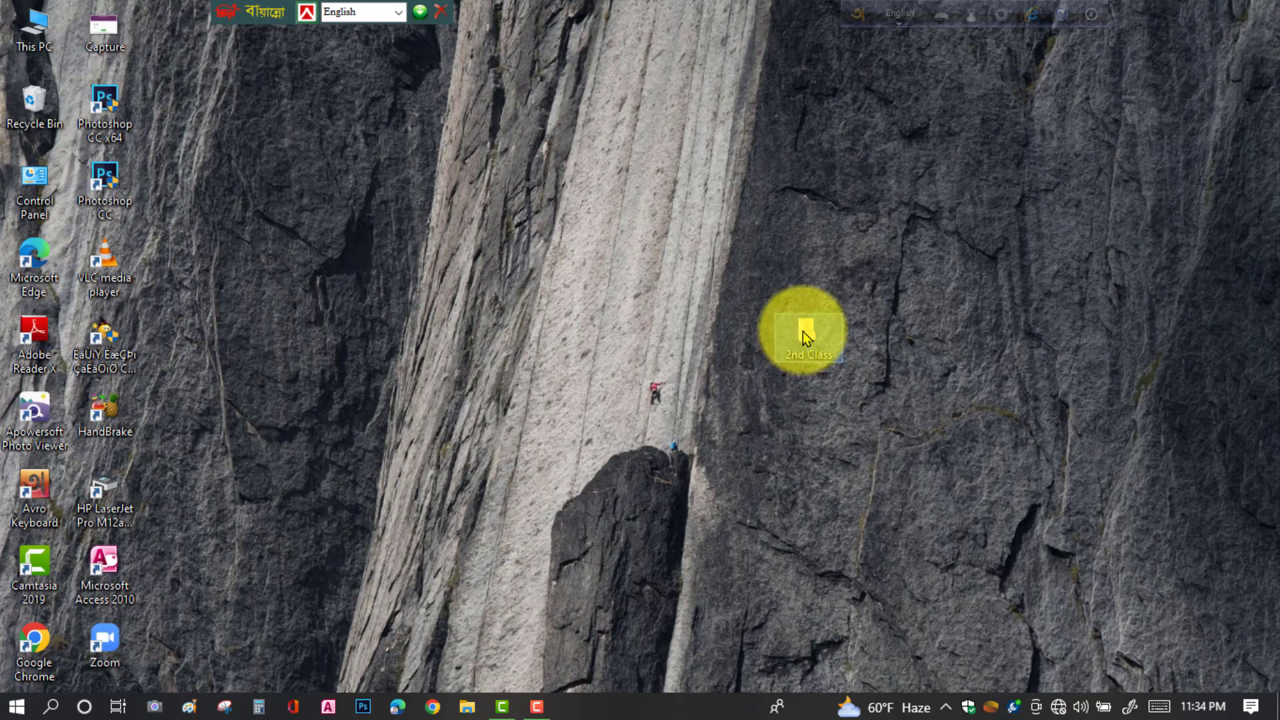
pyautogui.press('Return')
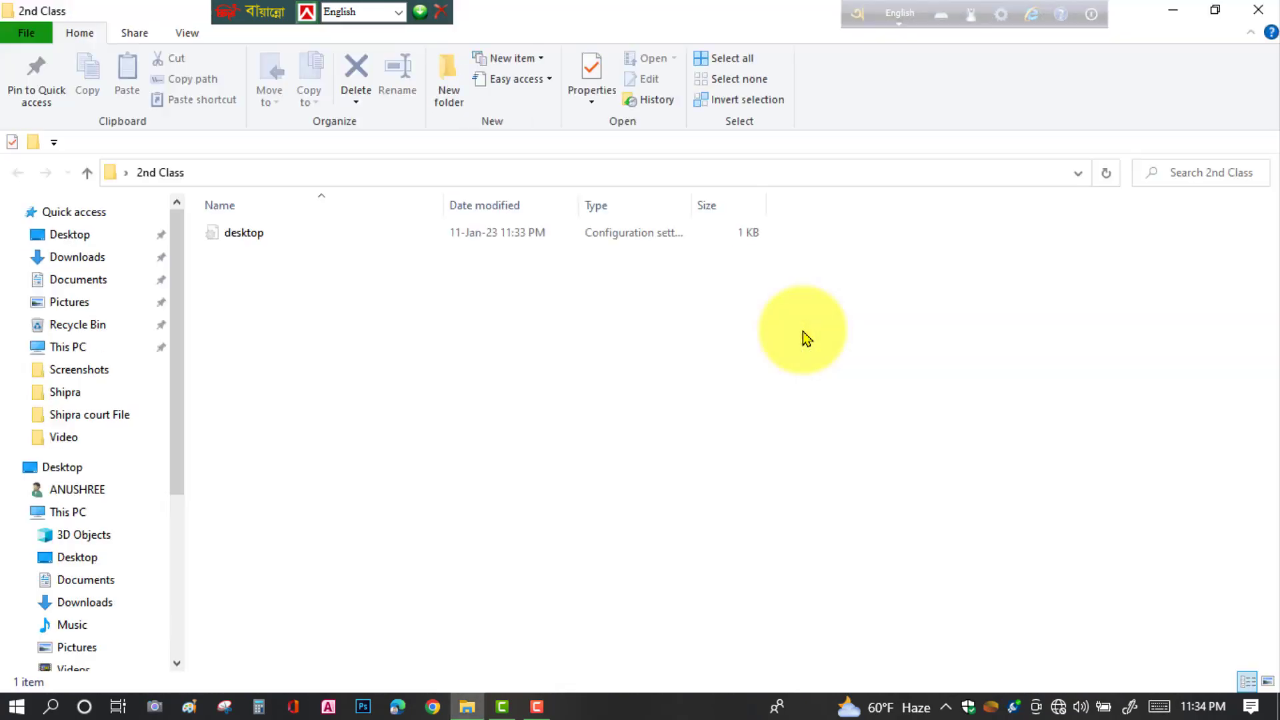
pyautogui.click(1265, 9)
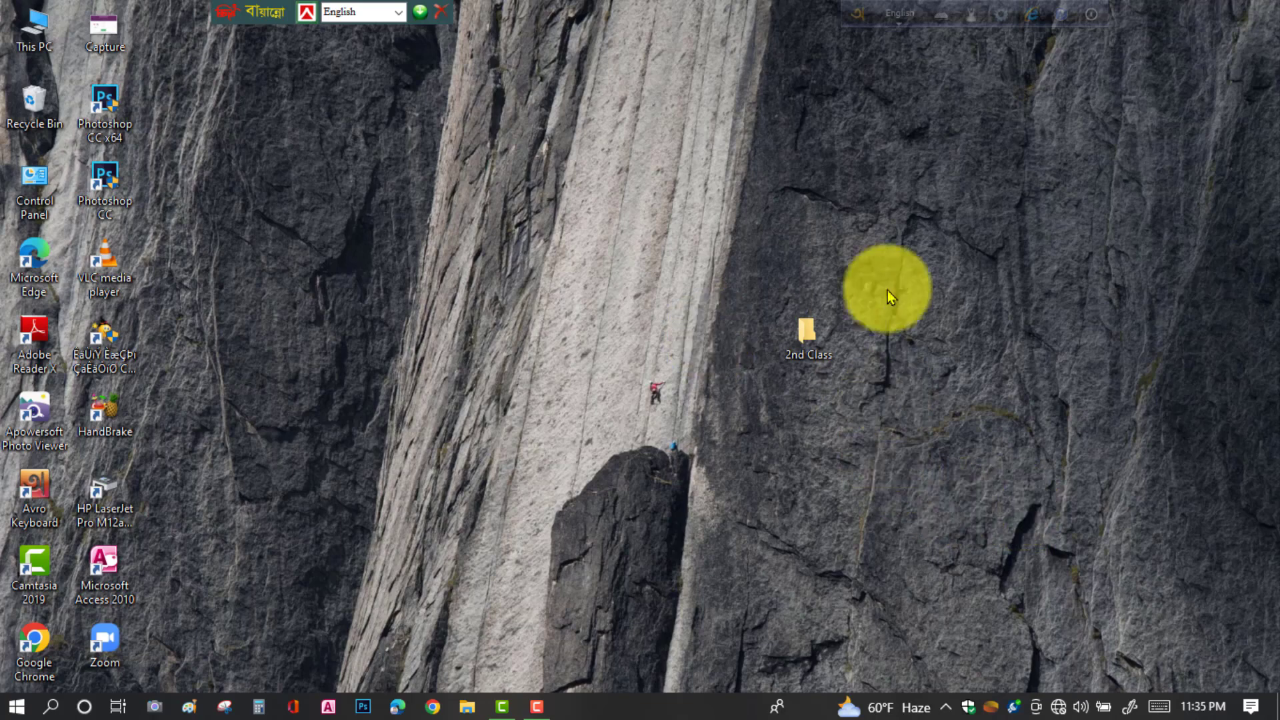
# - Open the 2nd Class folder and create a Microsoft Word document in it with the default name
pyautogui.doubleClick(807, 333)
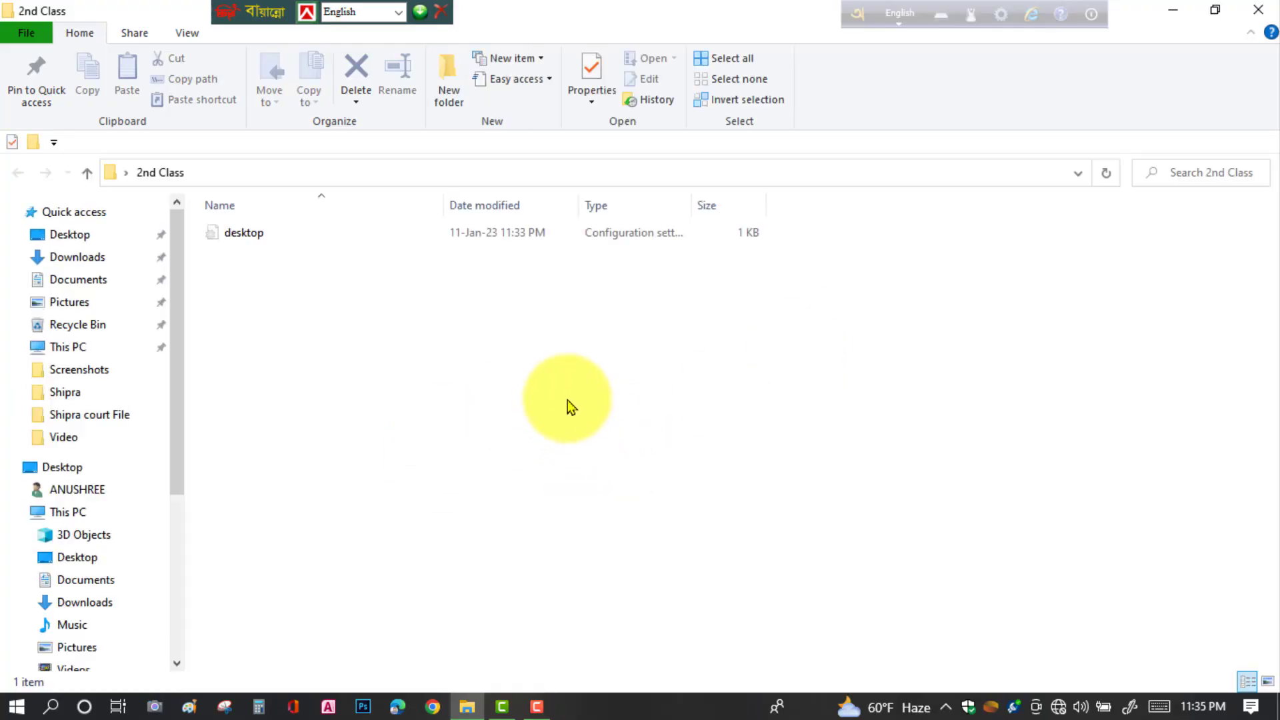
pyautogui.rightClick(642, 444)
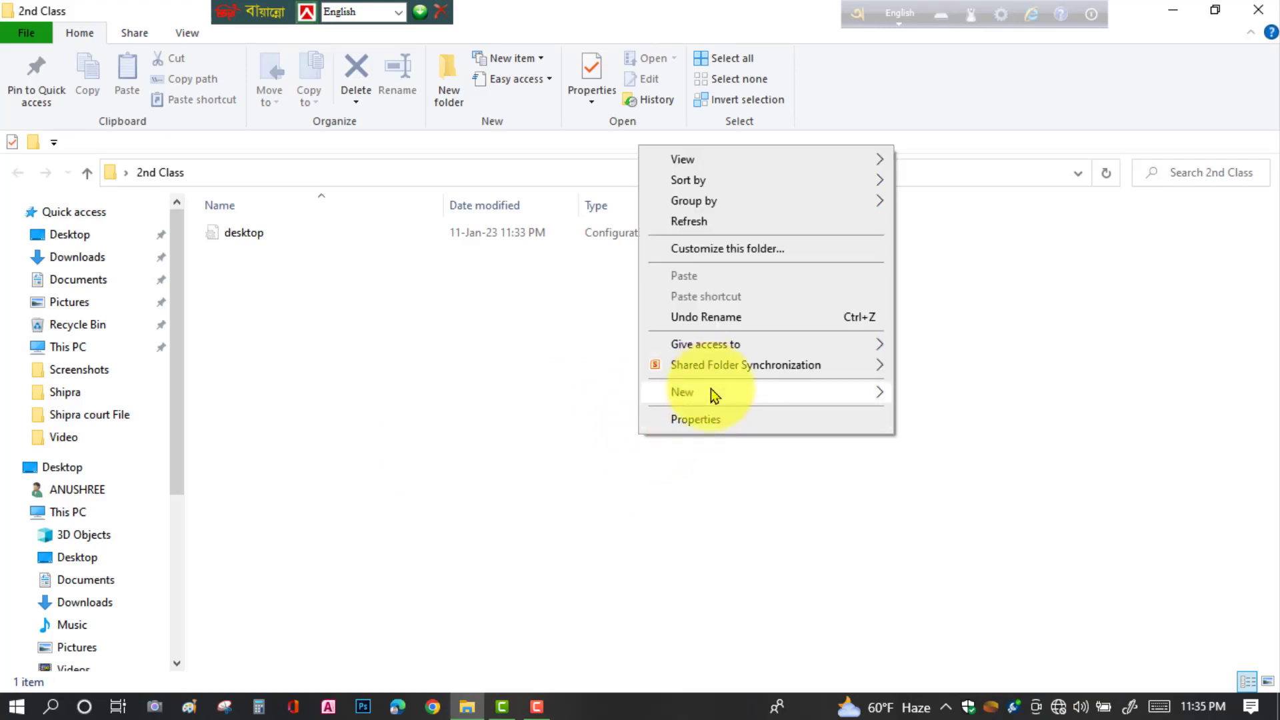
pyautogui.moveTo(714, 394)
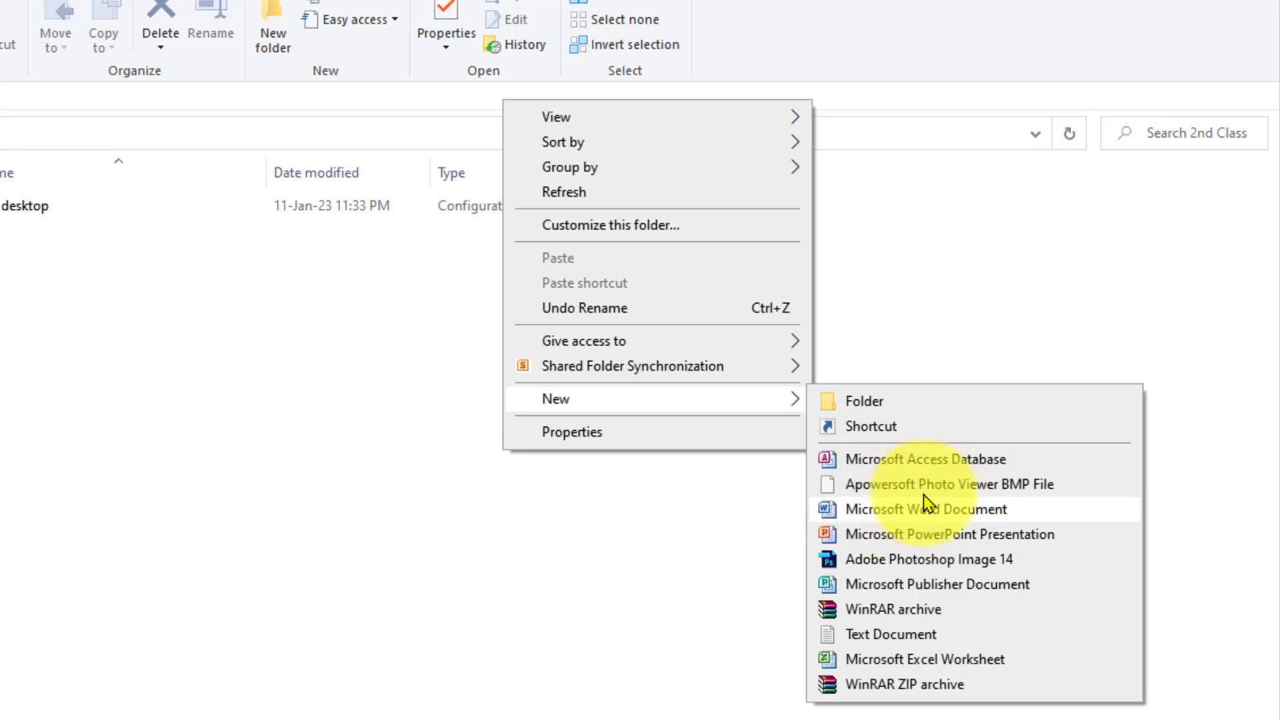
pyautogui.click(907, 511)
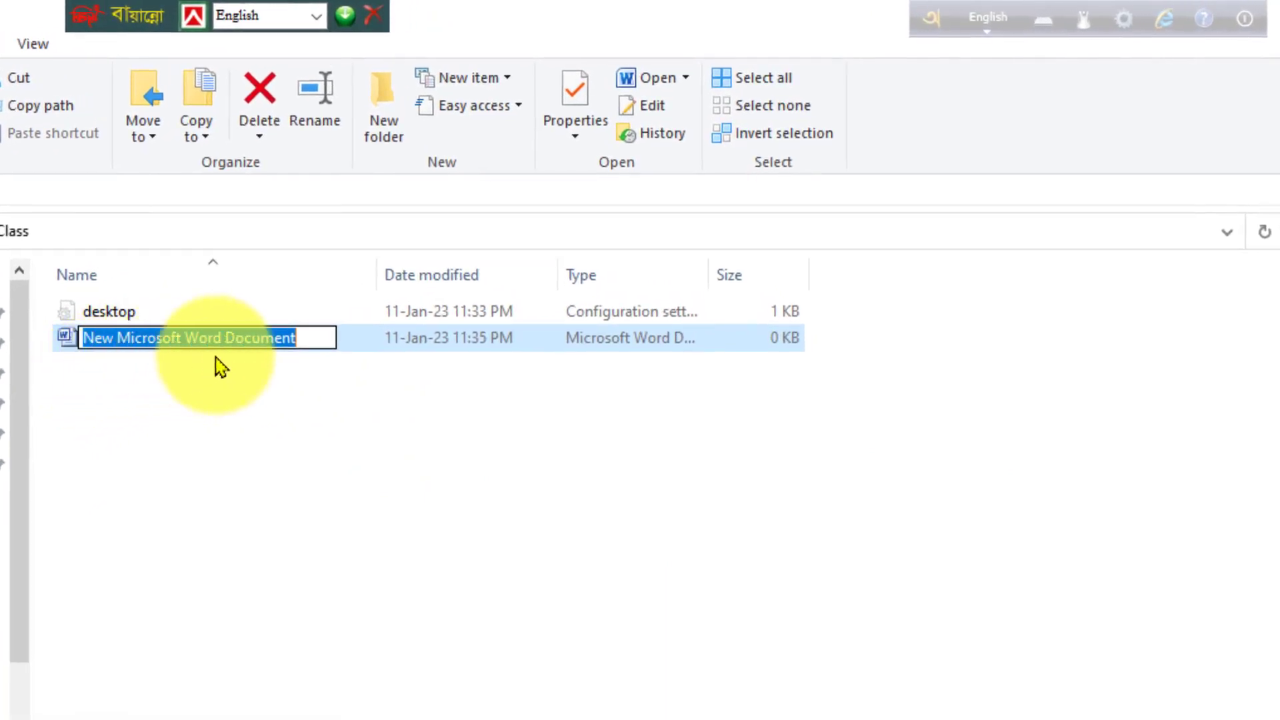
pyautogui.press('Return')
pyautogui.click(295, 420)
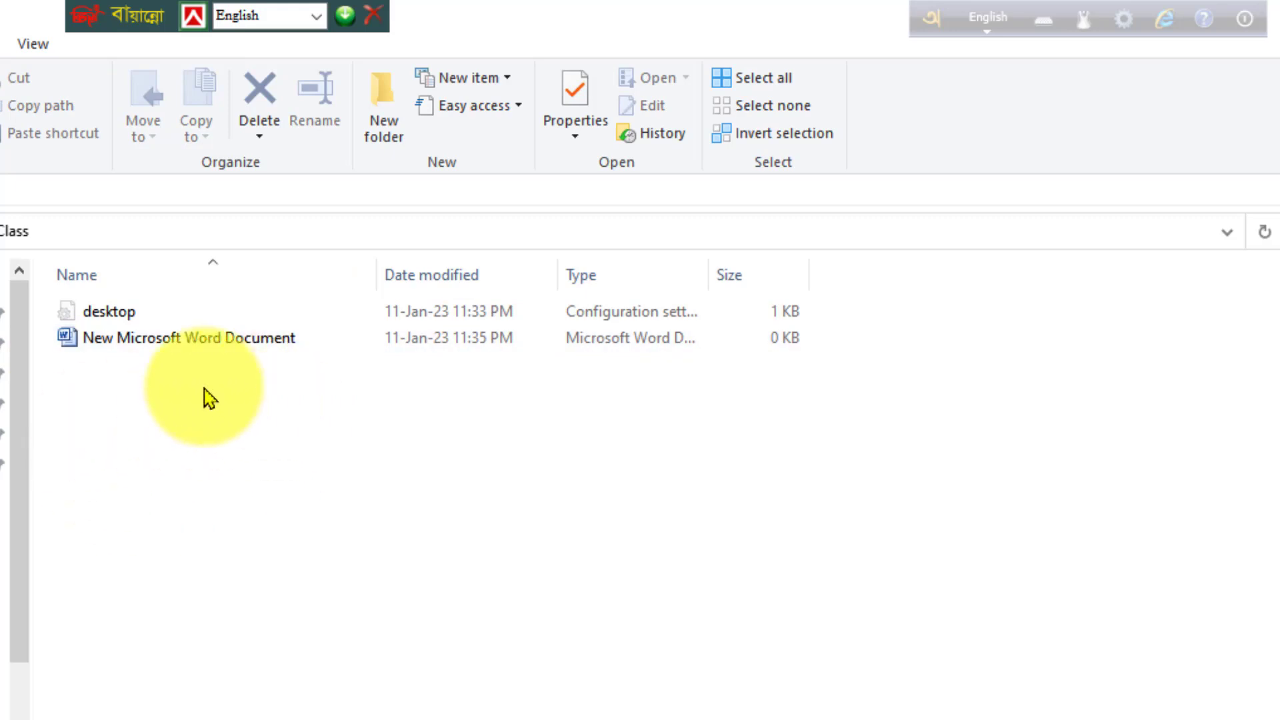
# - Rename the new Word document in the 2nd Class folder as 2nd Class File
pyautogui.click(142, 341)
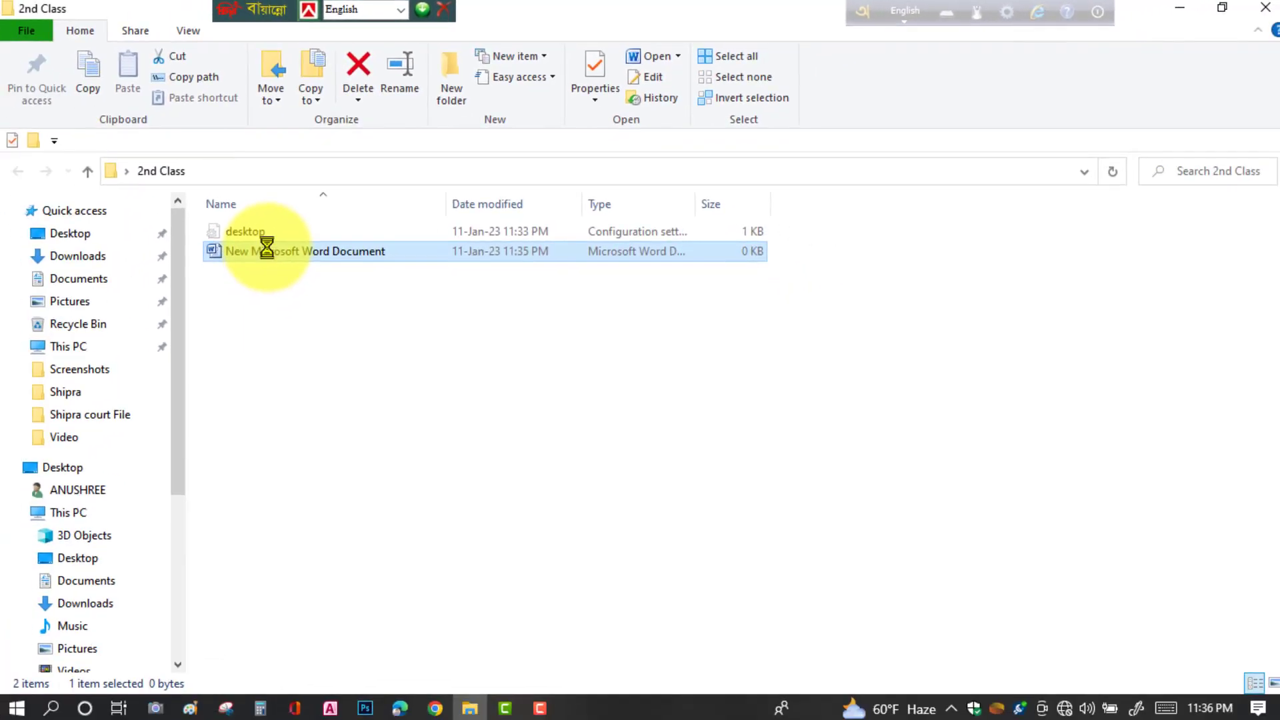
pyautogui.rightClick(267, 248)
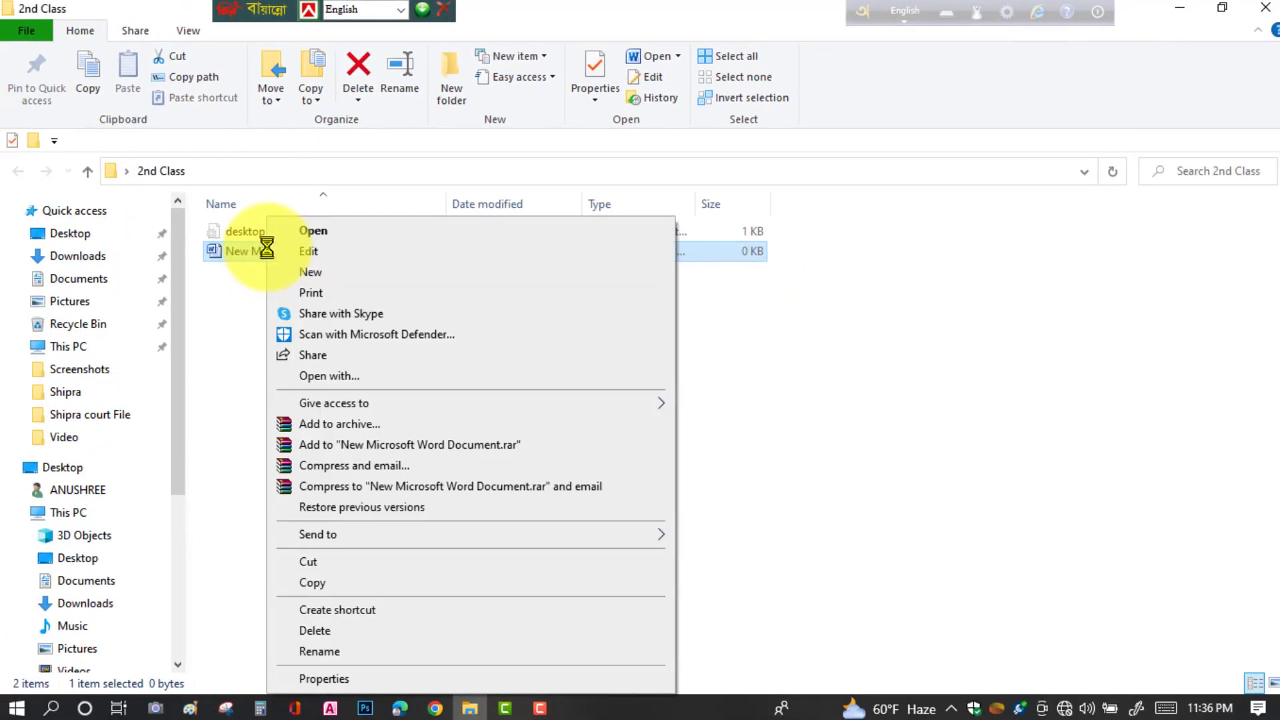
pyautogui.click(337, 654)
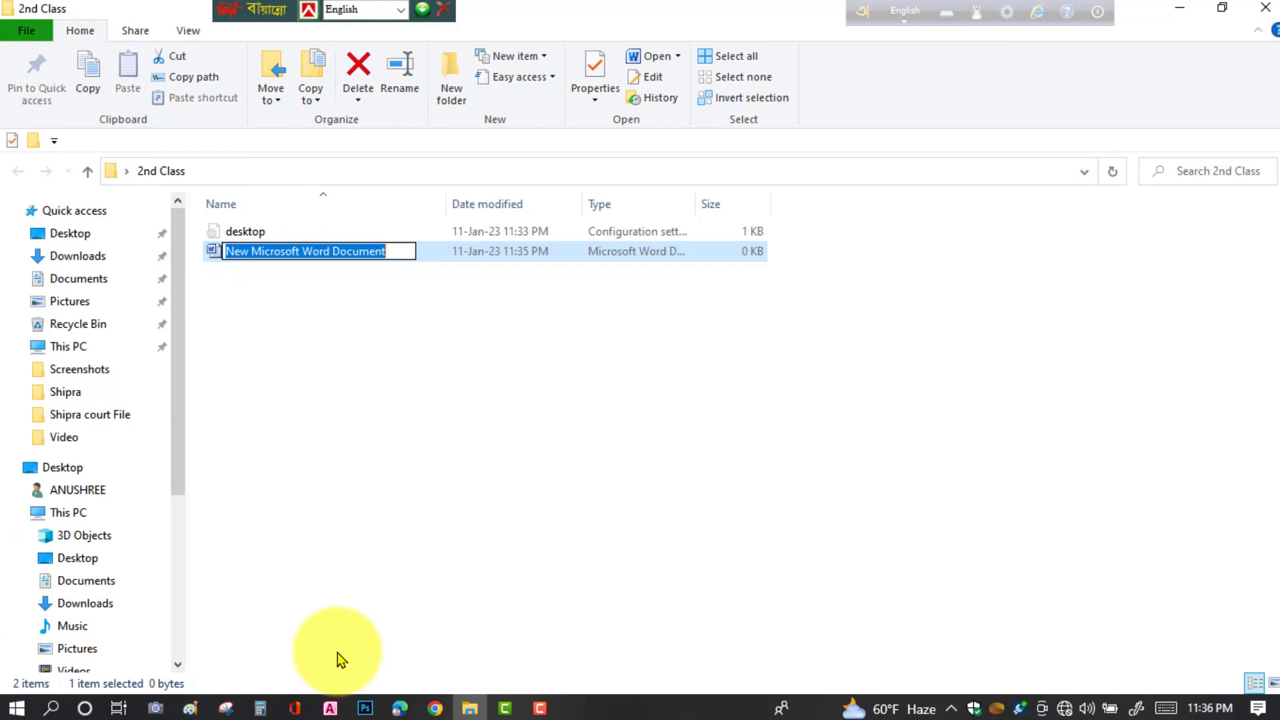
pyautogui.write('2n')
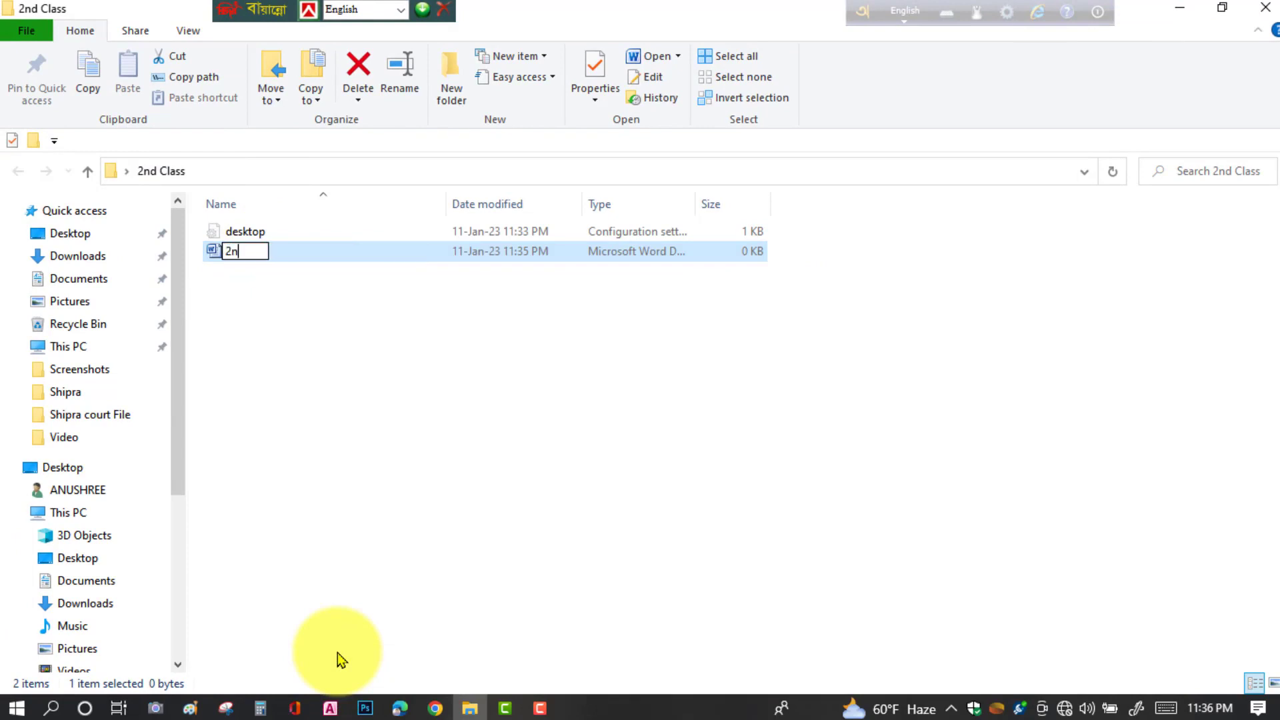
pyautogui.write('d Class File')
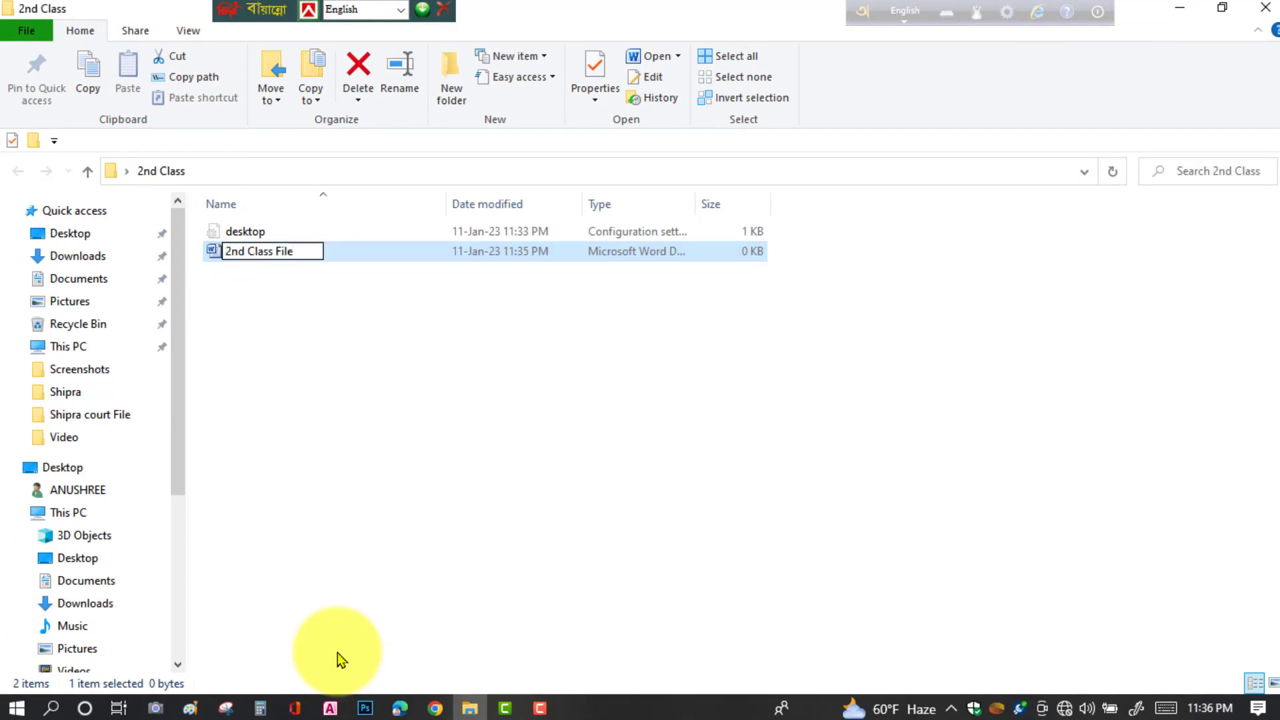
pyautogui.press('Return')
pyautogui.click(334, 370)
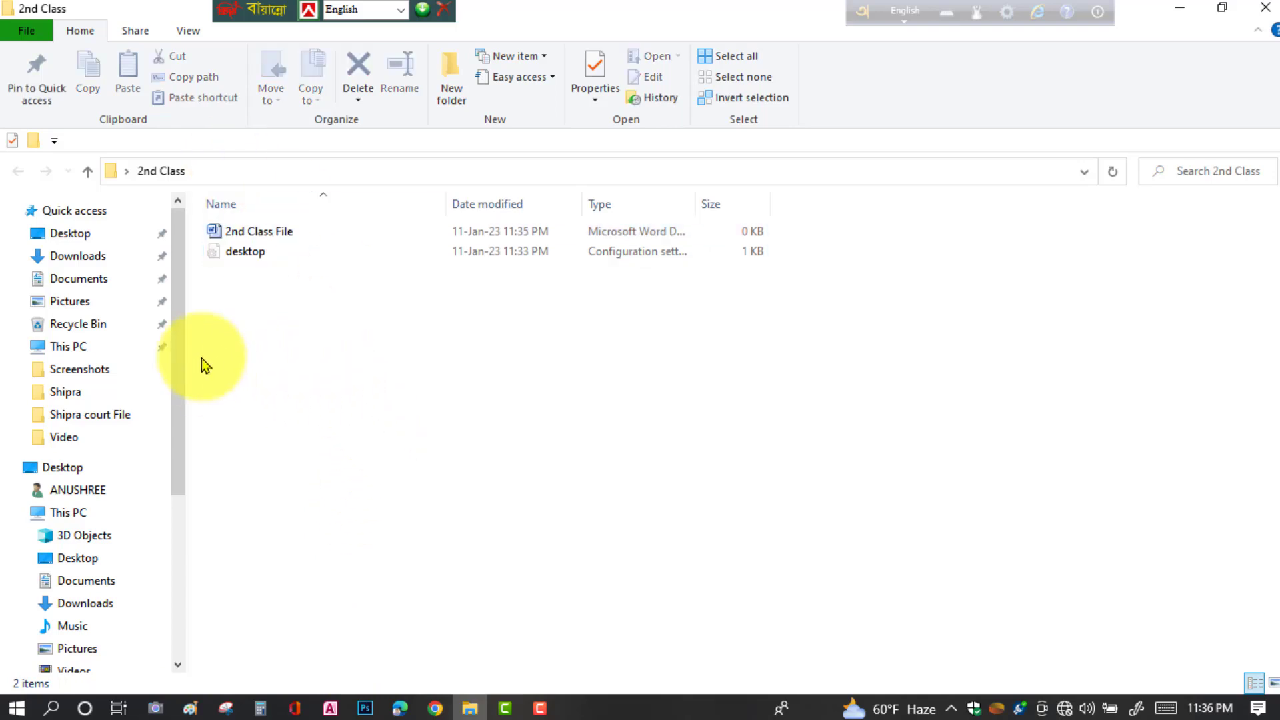
# - Open 2nd Class File in Word and write "A brown fox jumps over the lazy dog." as its text
pyautogui.click(280, 232)
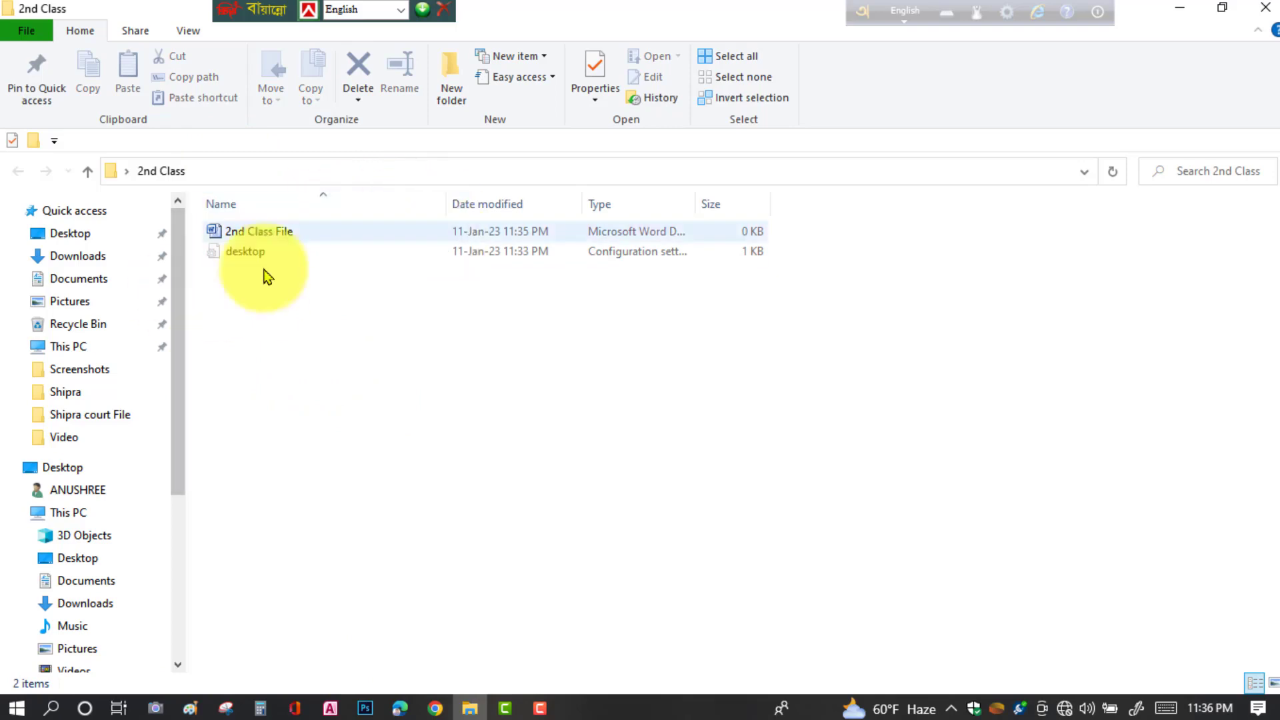
pyautogui.click(262, 234)
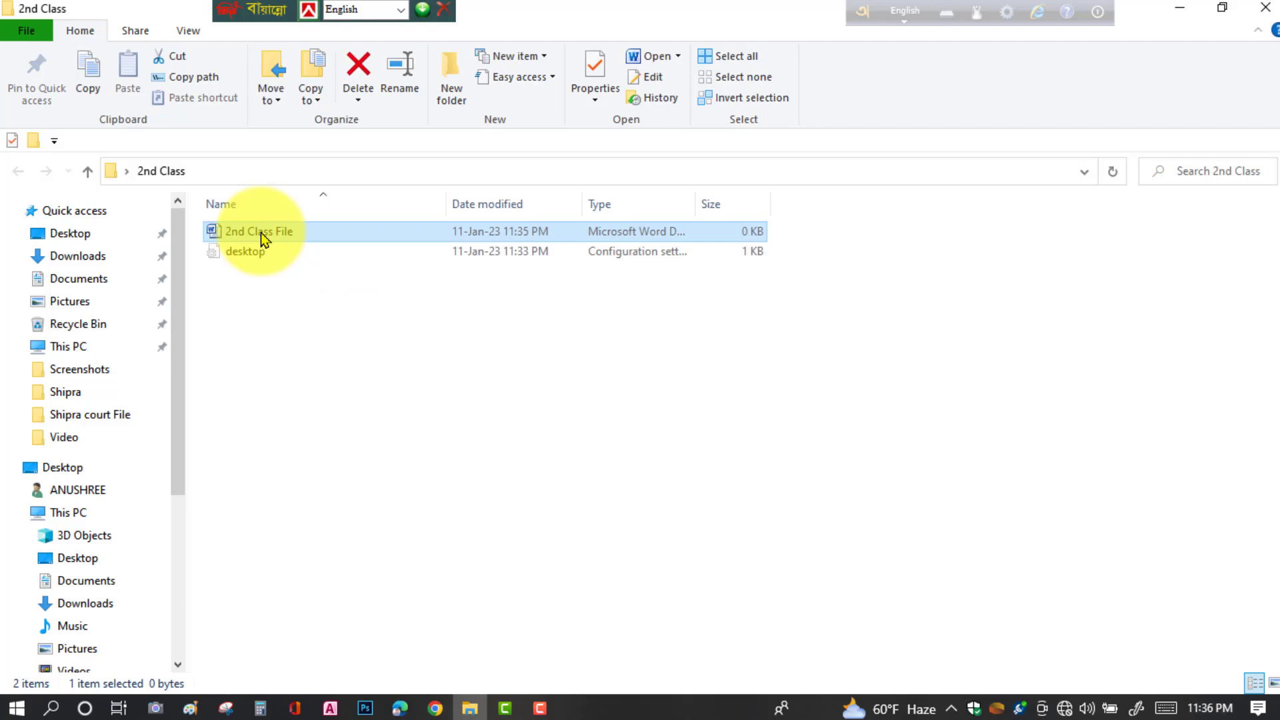
pyautogui.doubleClick(262, 235)
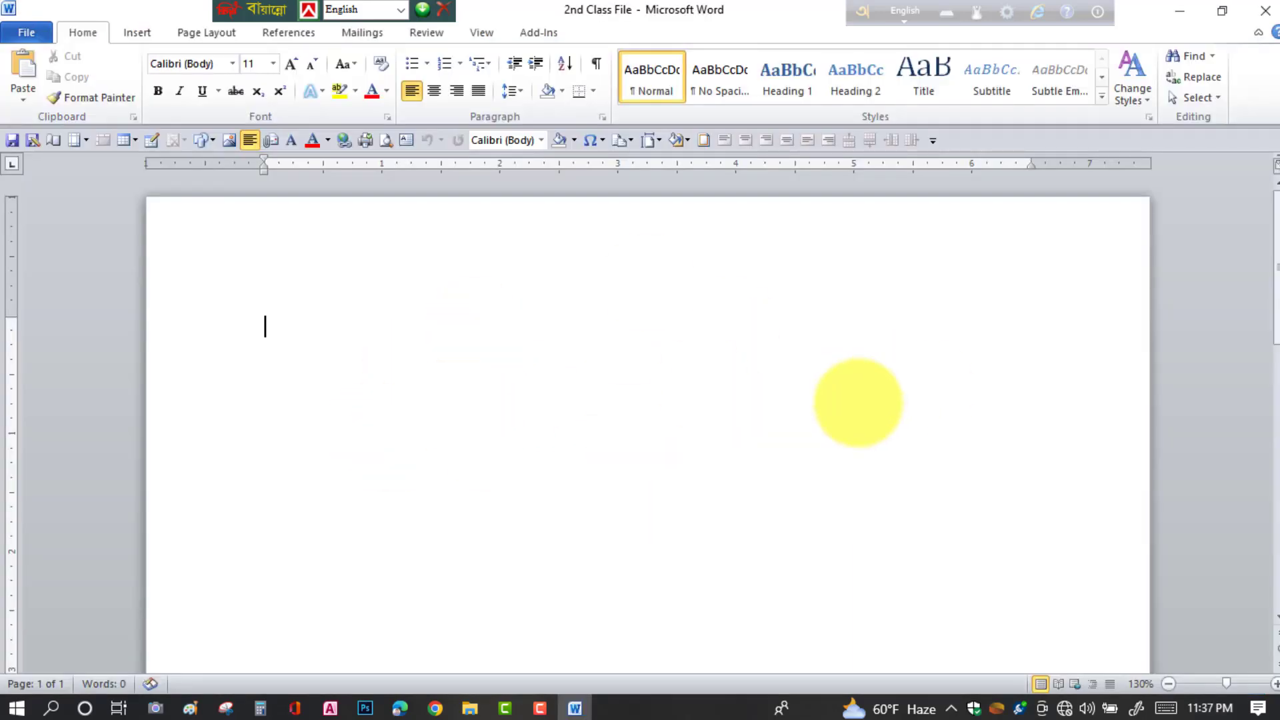
pyautogui.write('A brown fox jumps over the lazy do')
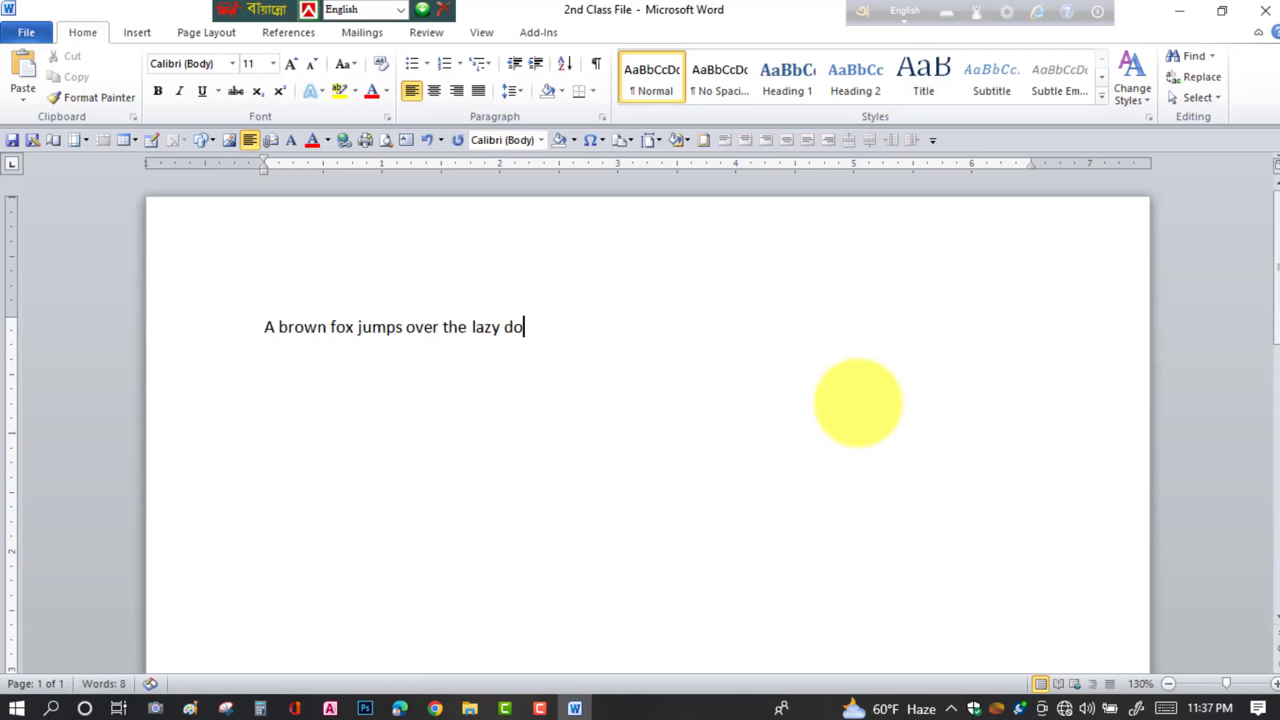
pyautogui.write('g.')
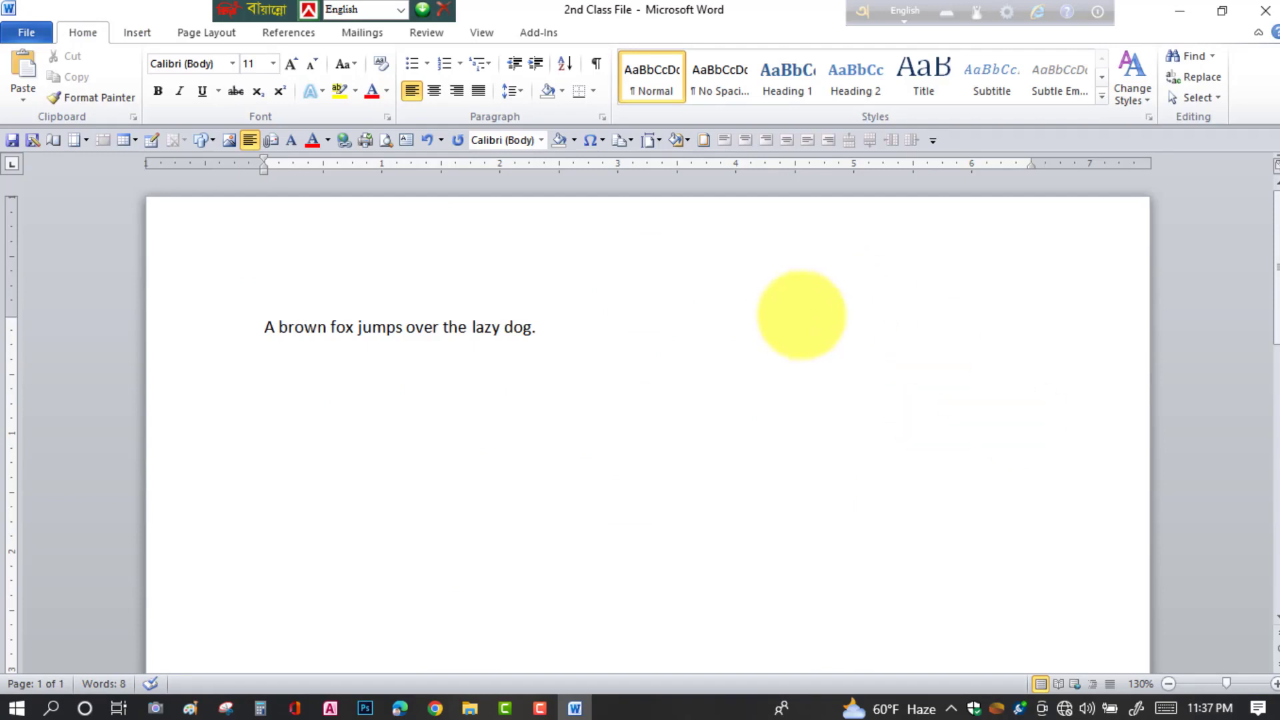
# - Save the 2nd Class File document, then close it and the 2nd Class folder window
pyautogui.click(23, 36)
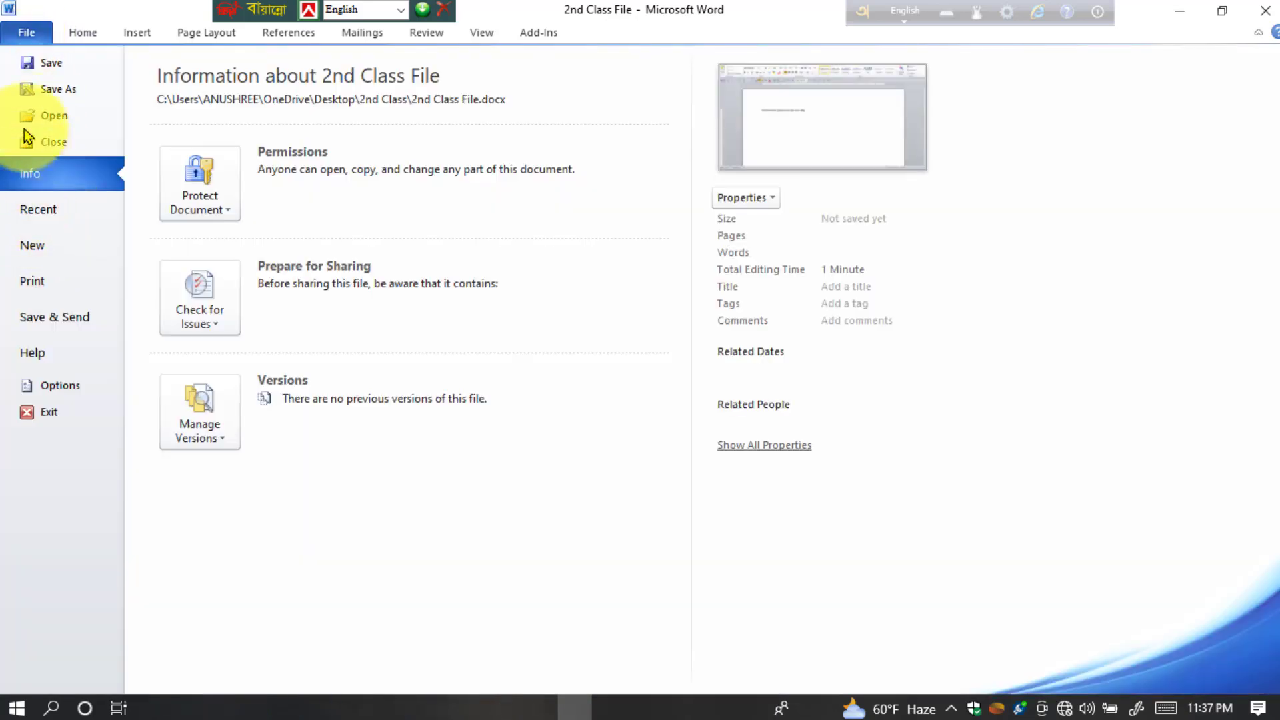
pyautogui.click(41, 67)
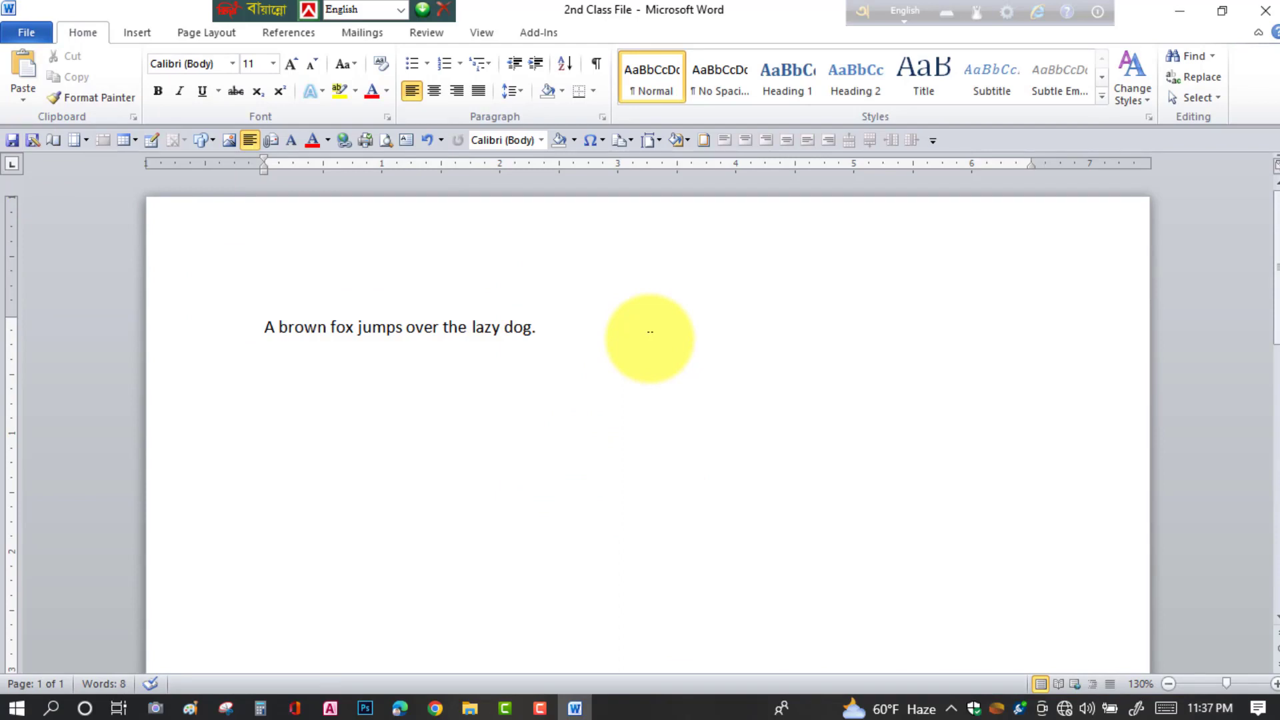
pyautogui.hotkey('ctrl', 's')
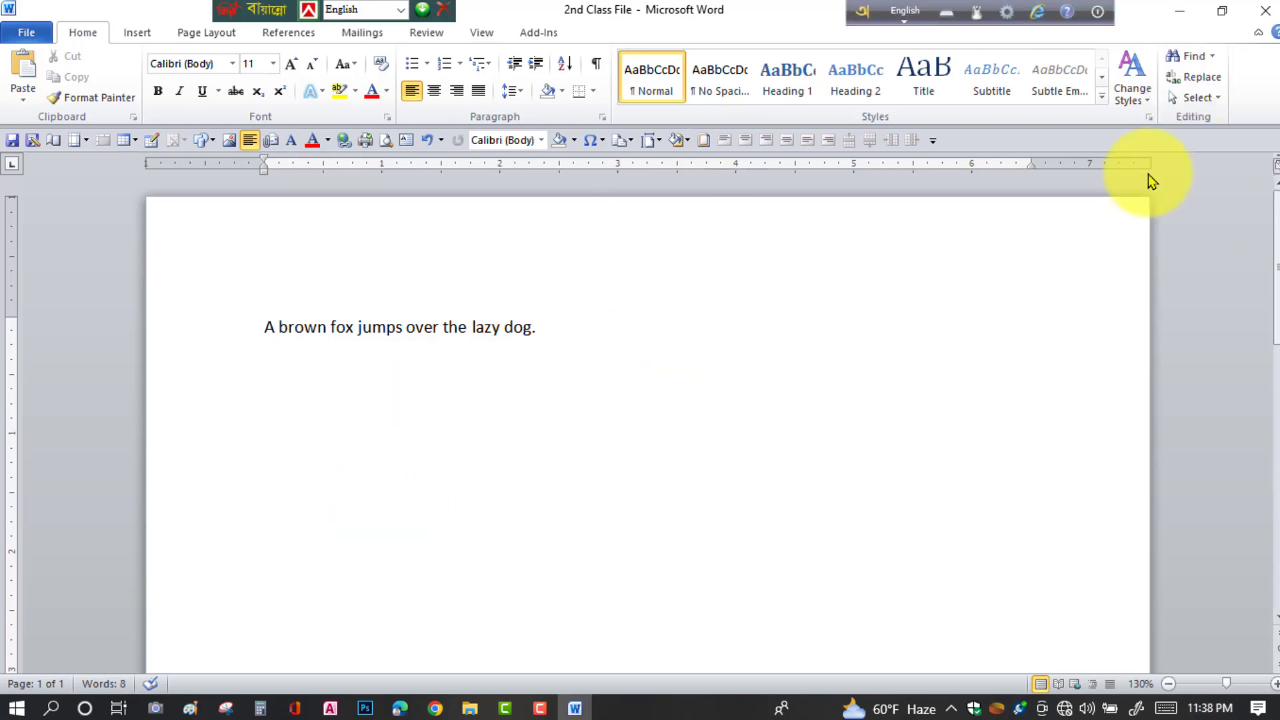
pyautogui.click(1270, 10)
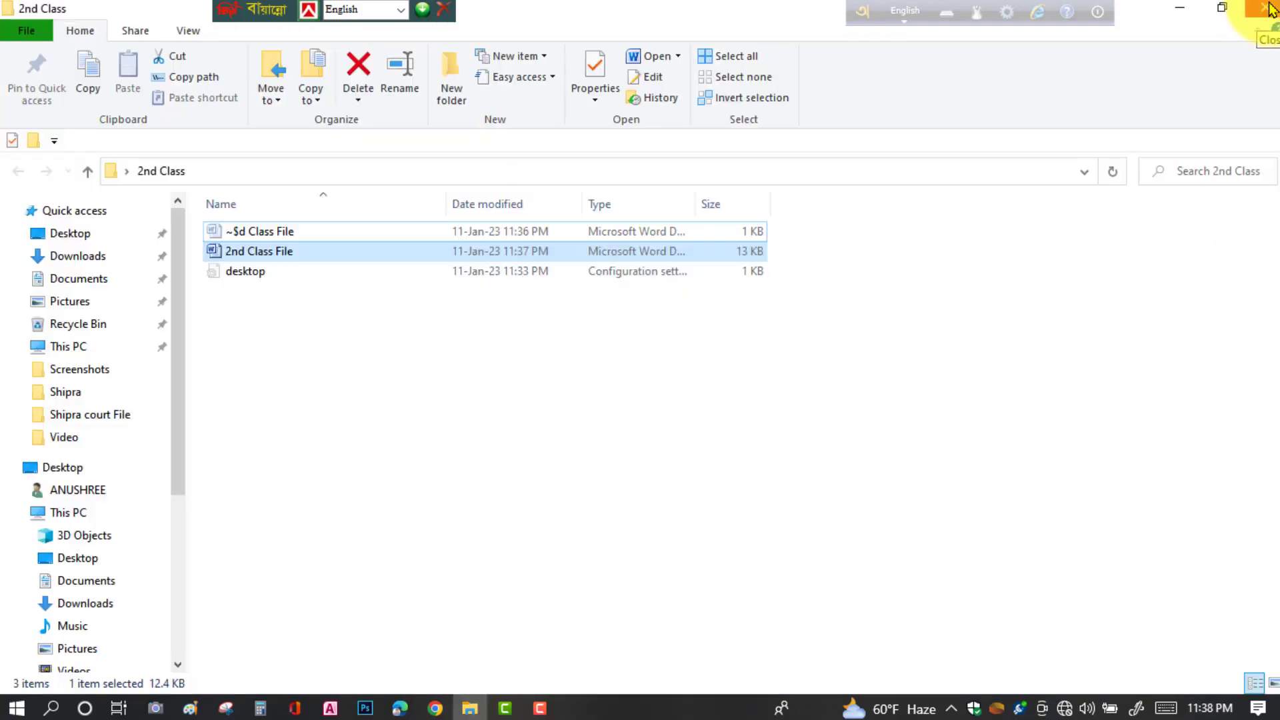
pyautogui.click(1274, 7)
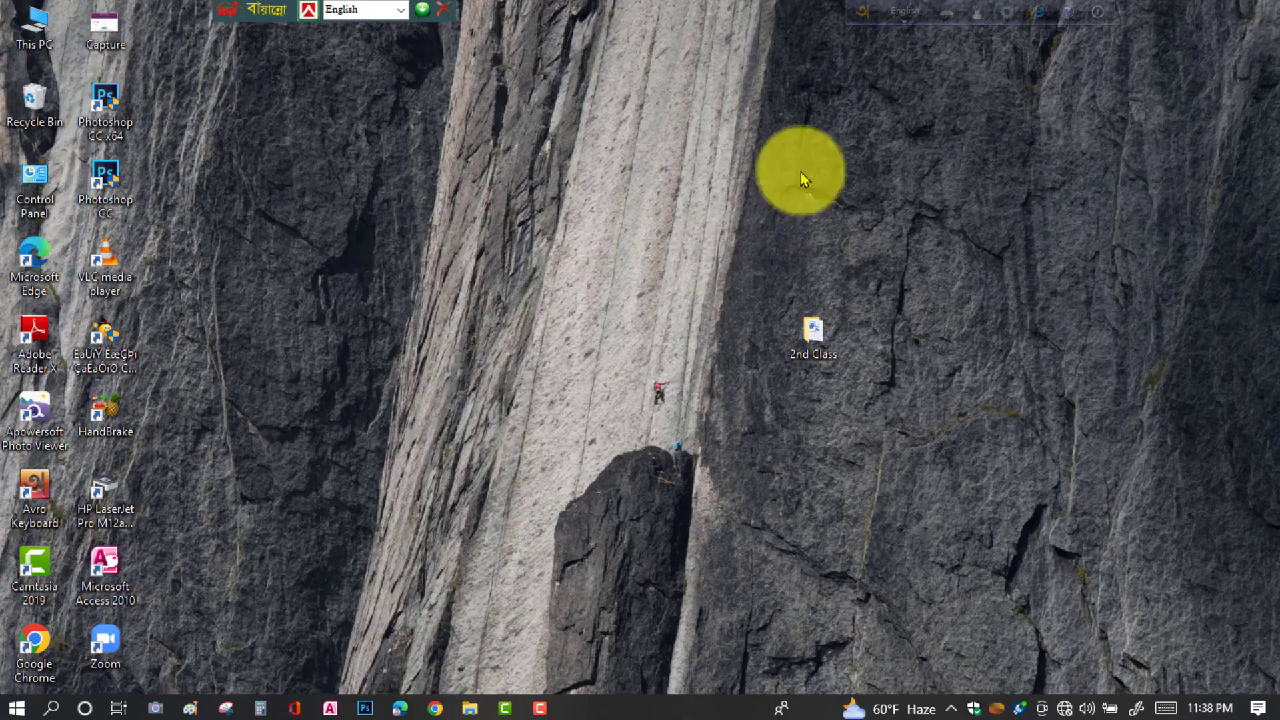
pyautogui.rightClick(796, 141)
pyautogui.click(833, 200)
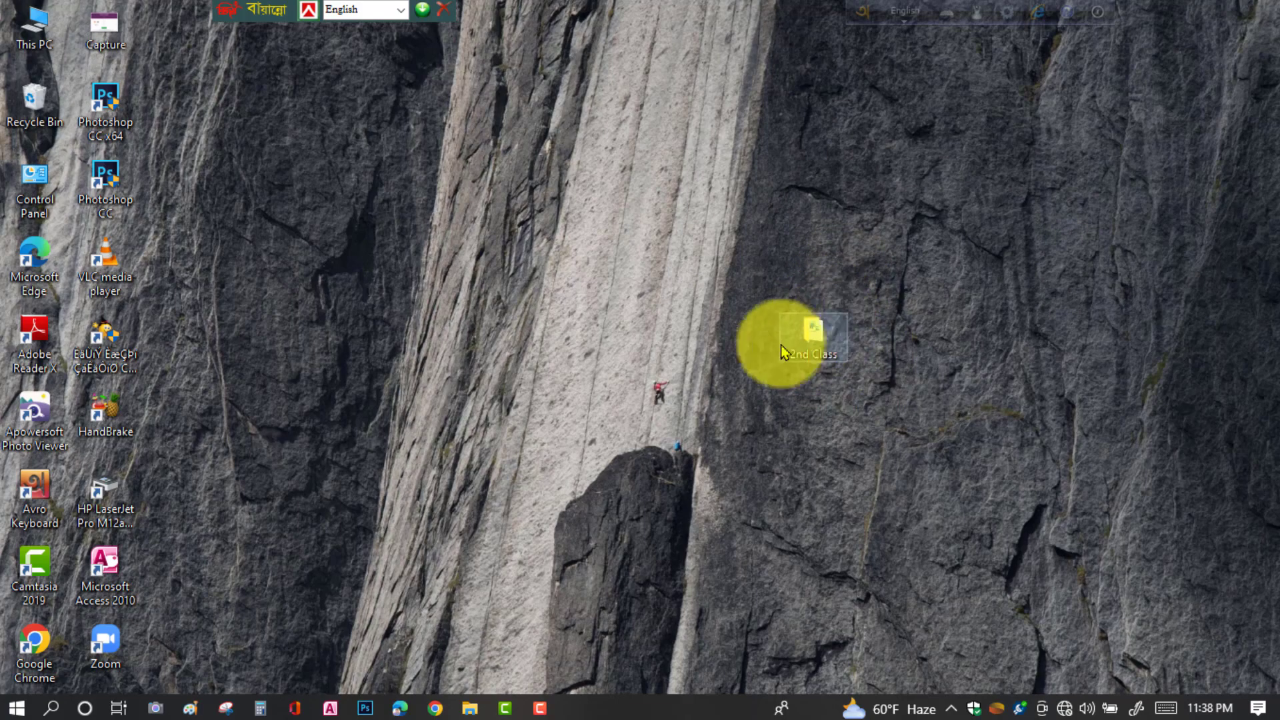
# - Open the 2nd Class folder to check its contents, and refresh the desktop
pyautogui.moveTo(844, 328)
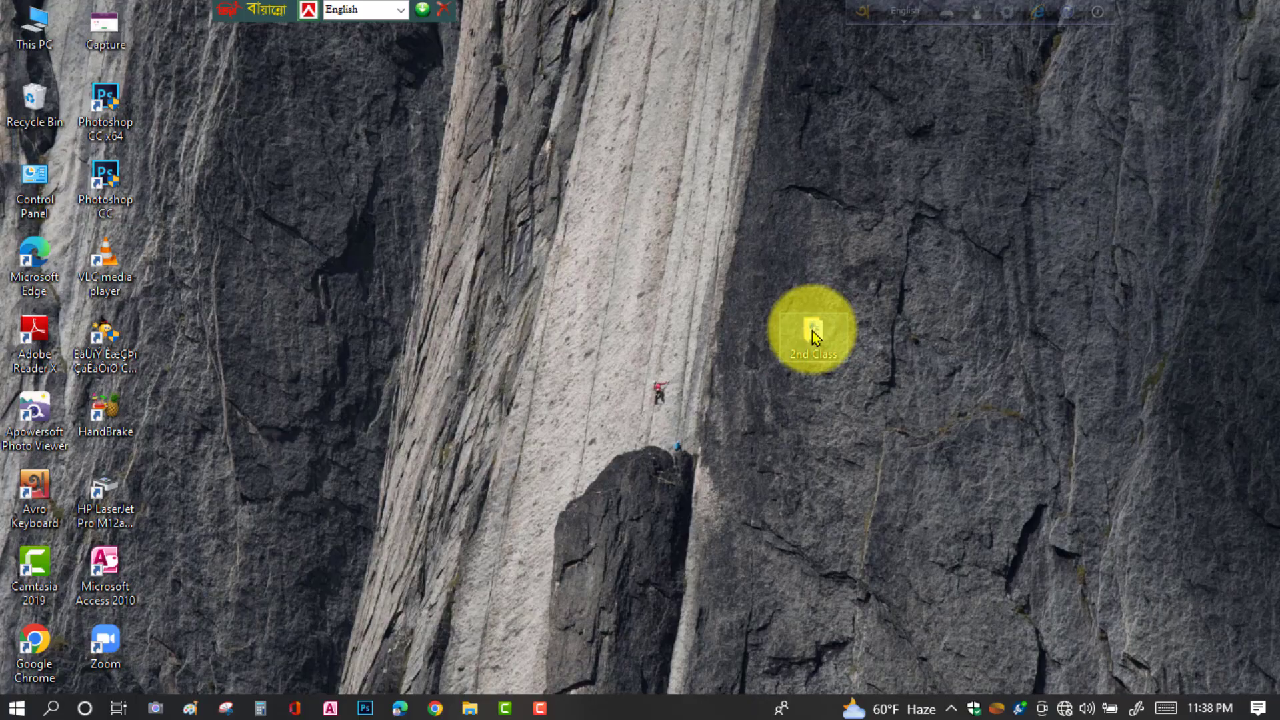
pyautogui.doubleClick(813, 332)
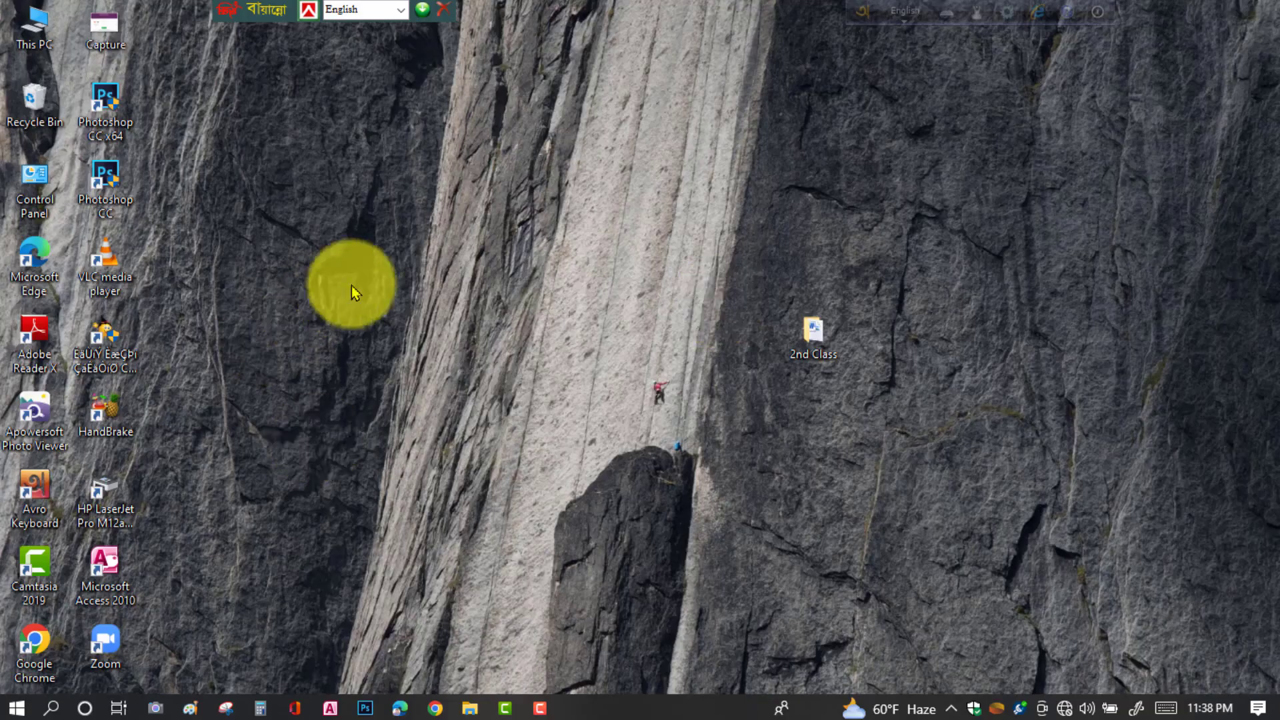
pyautogui.rightClick(398, 233)
pyautogui.click(429, 285)
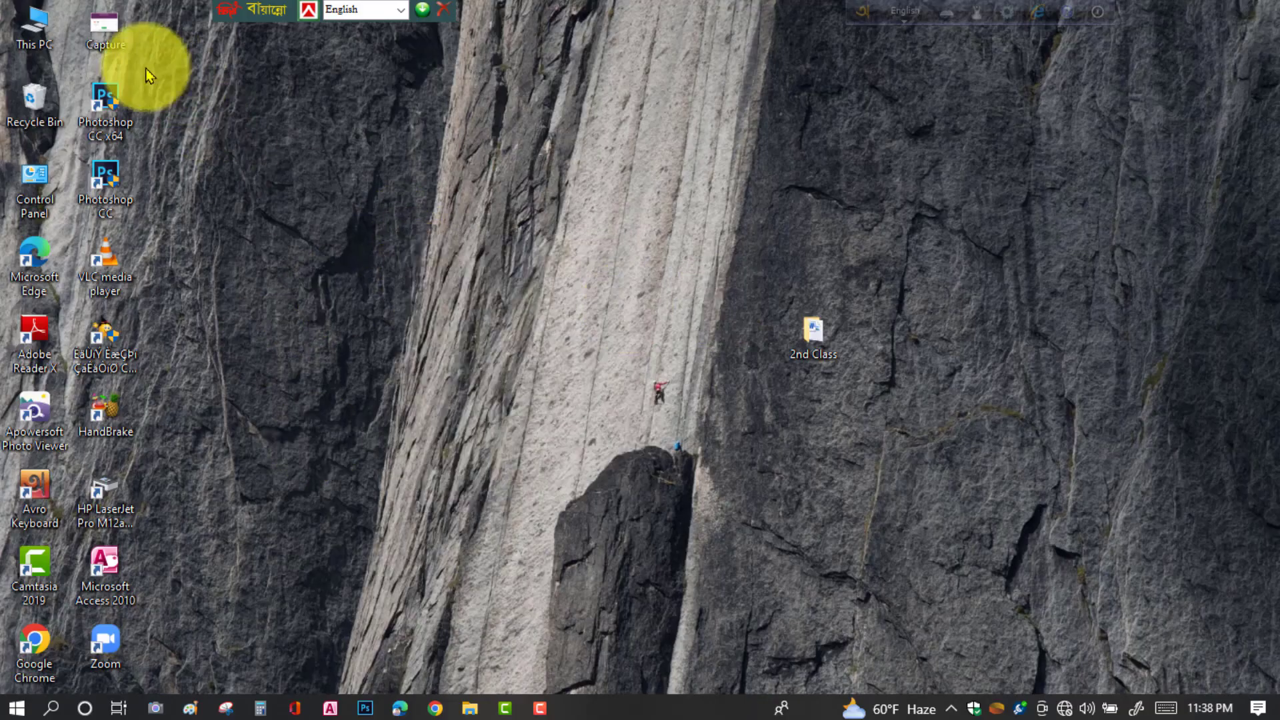
# - Move the Capture image from the desktop into the 2nd Class folder
pyautogui.click(100, 29)
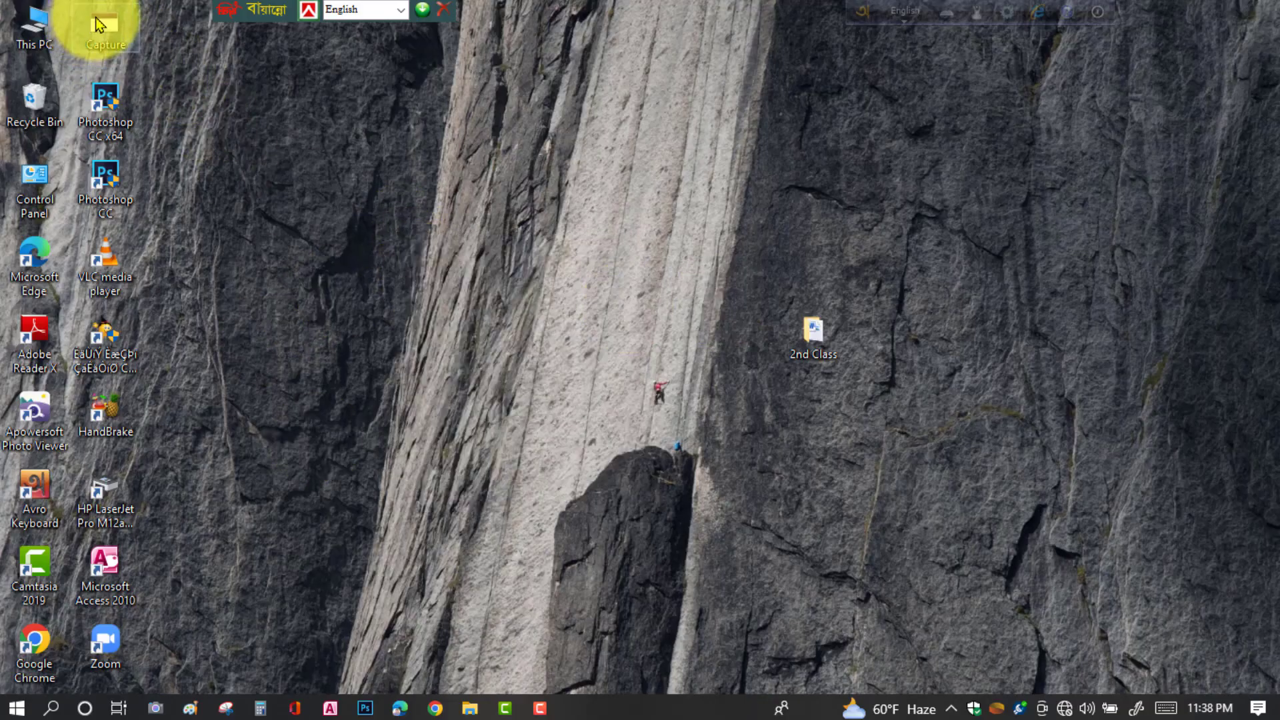
pyautogui.moveTo(97, 24); pyautogui.dragTo(331, 185)
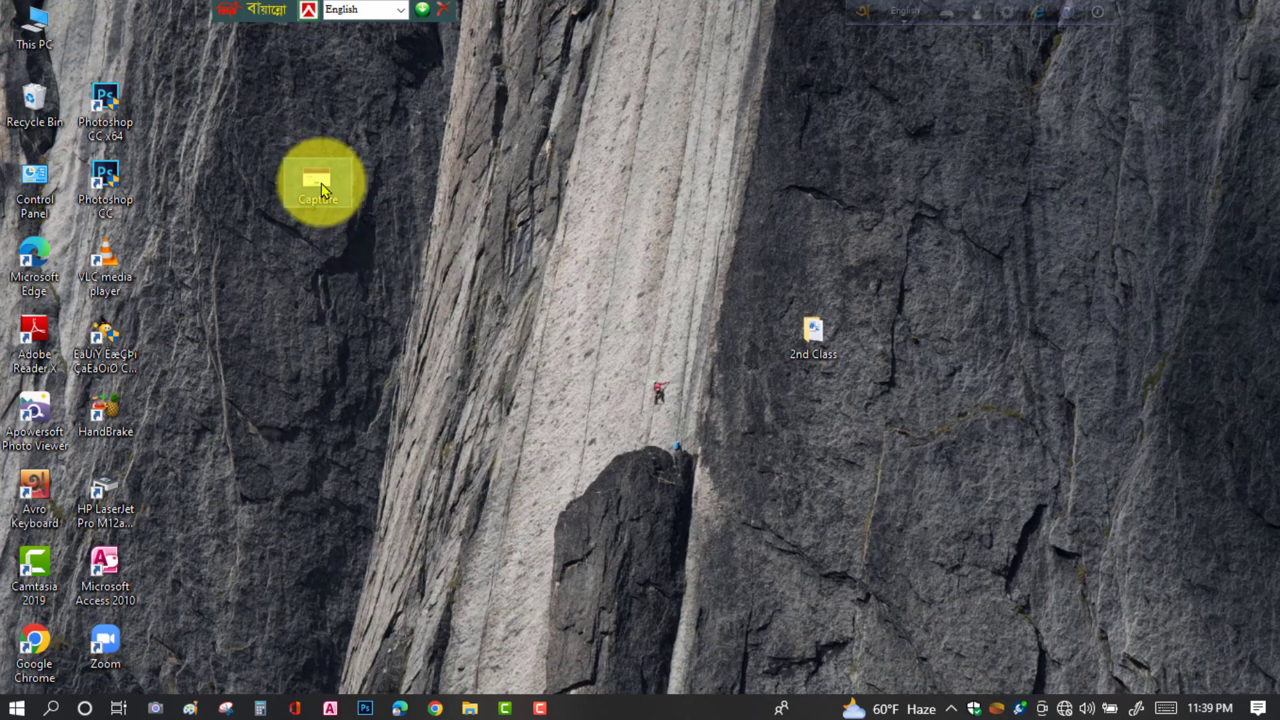
pyautogui.moveTo(321, 183); pyautogui.dragTo(821, 345)
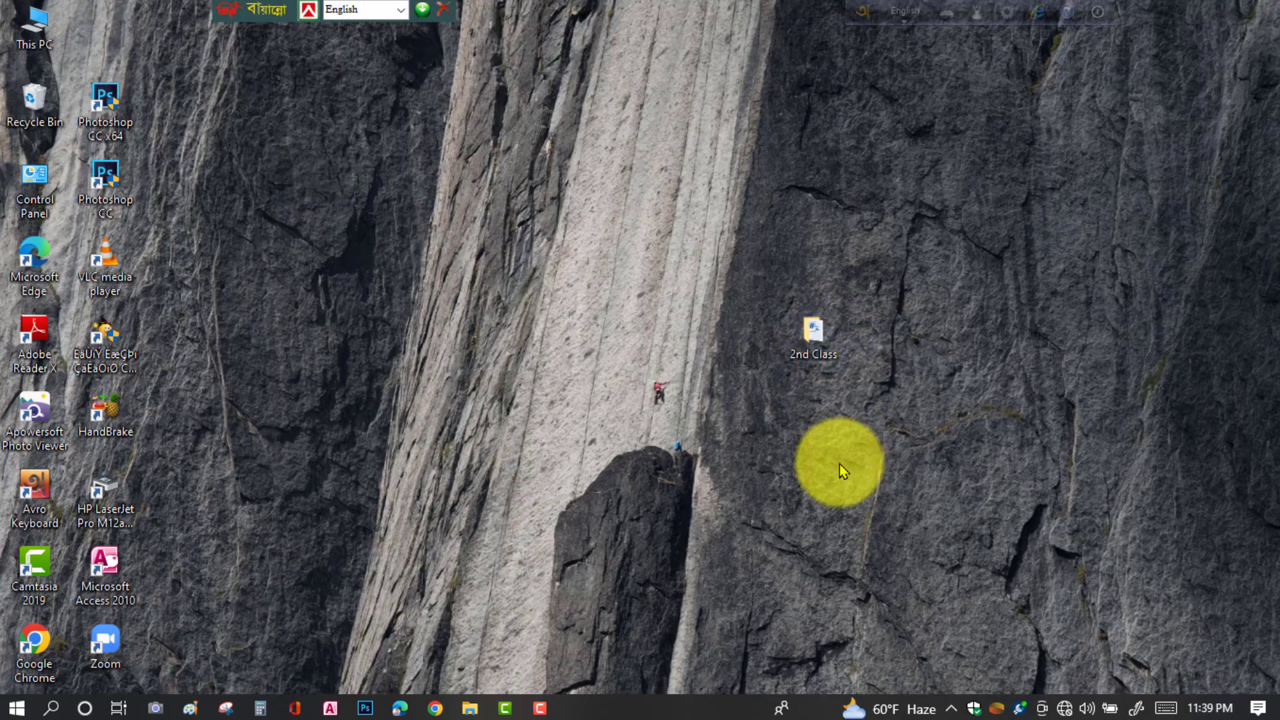
# - Open the 2nd Class folder and try the Large icons, Details, Medium icons, Content and List layouts on its files
pyautogui.doubleClick(811, 330)
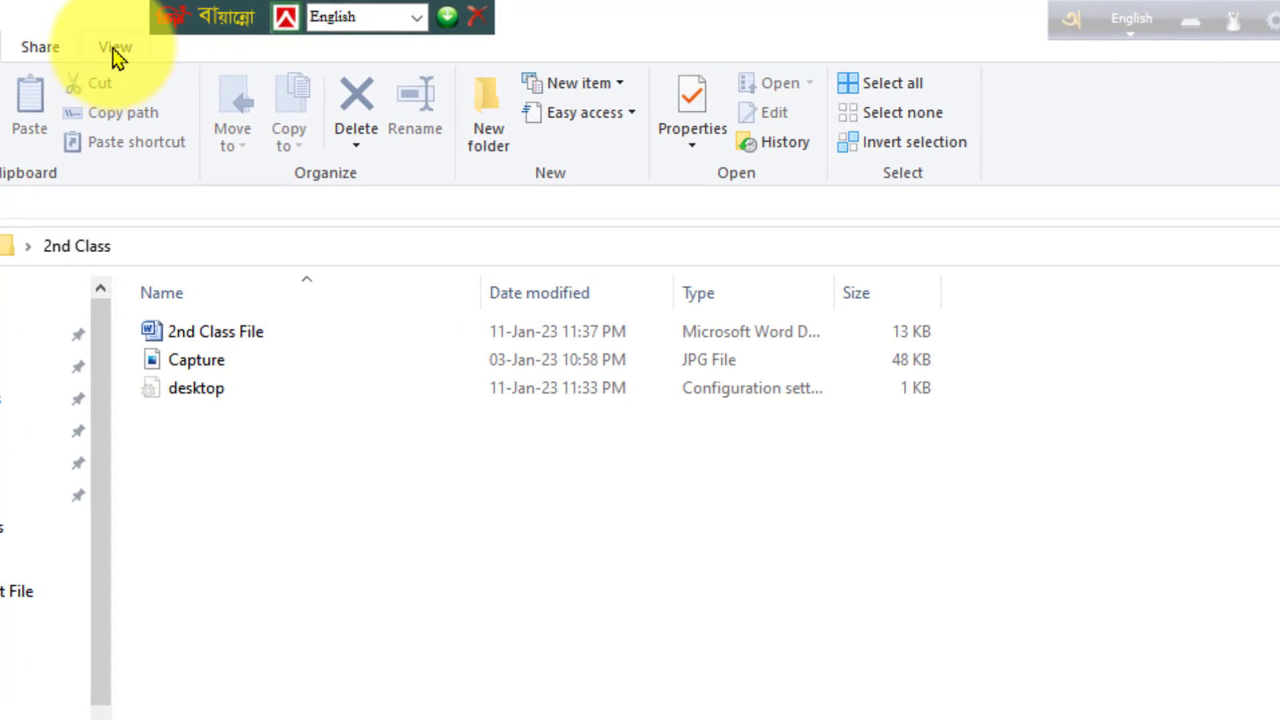
pyautogui.click(116, 48)
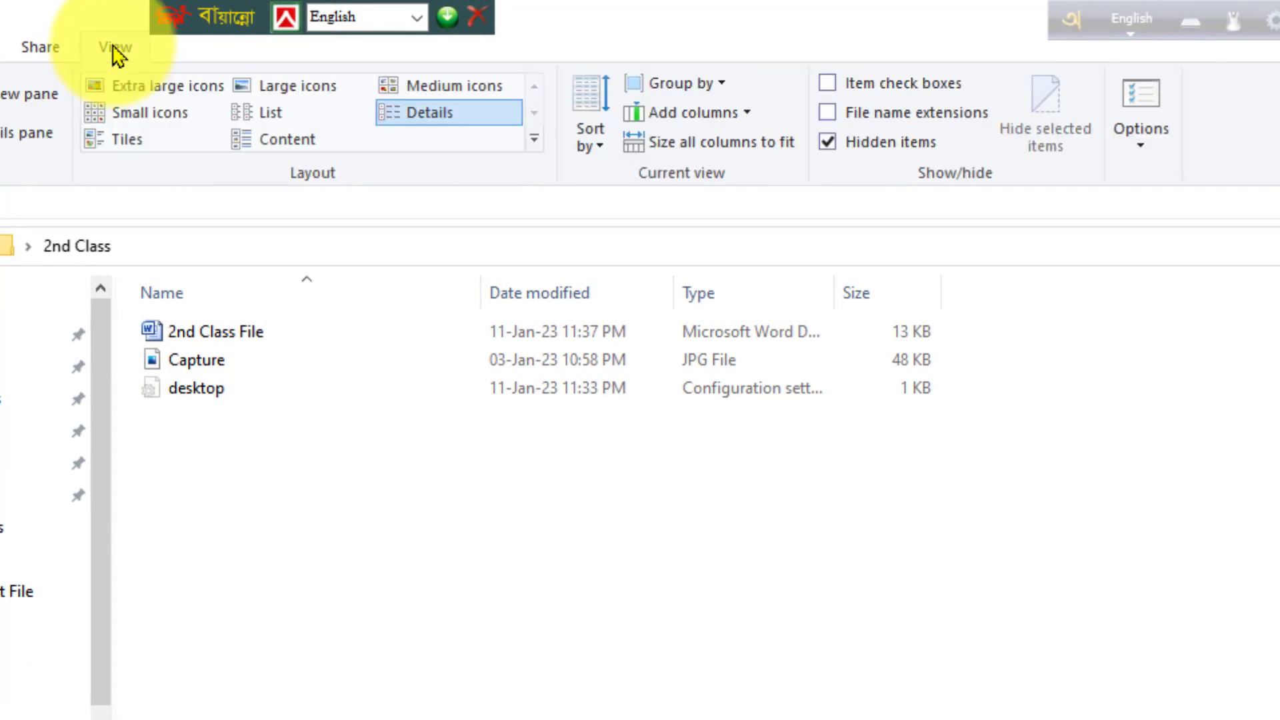
pyautogui.click(275, 88)
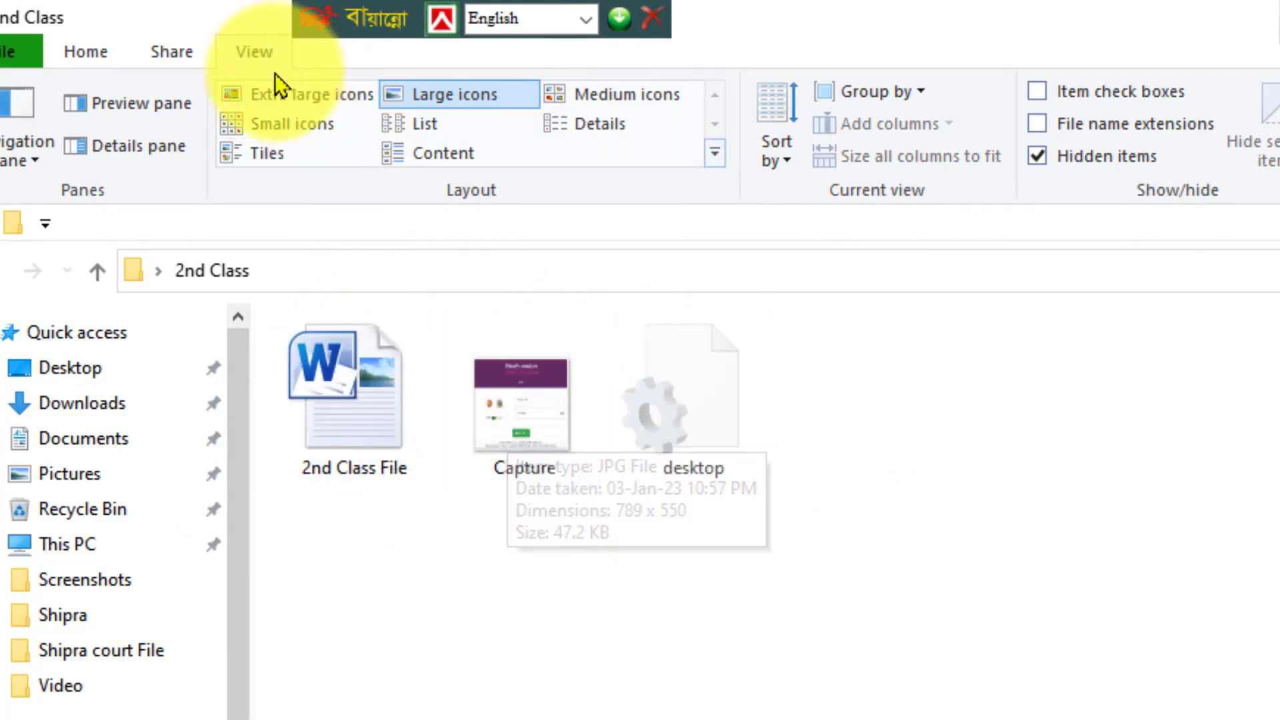
pyautogui.click(593, 126)
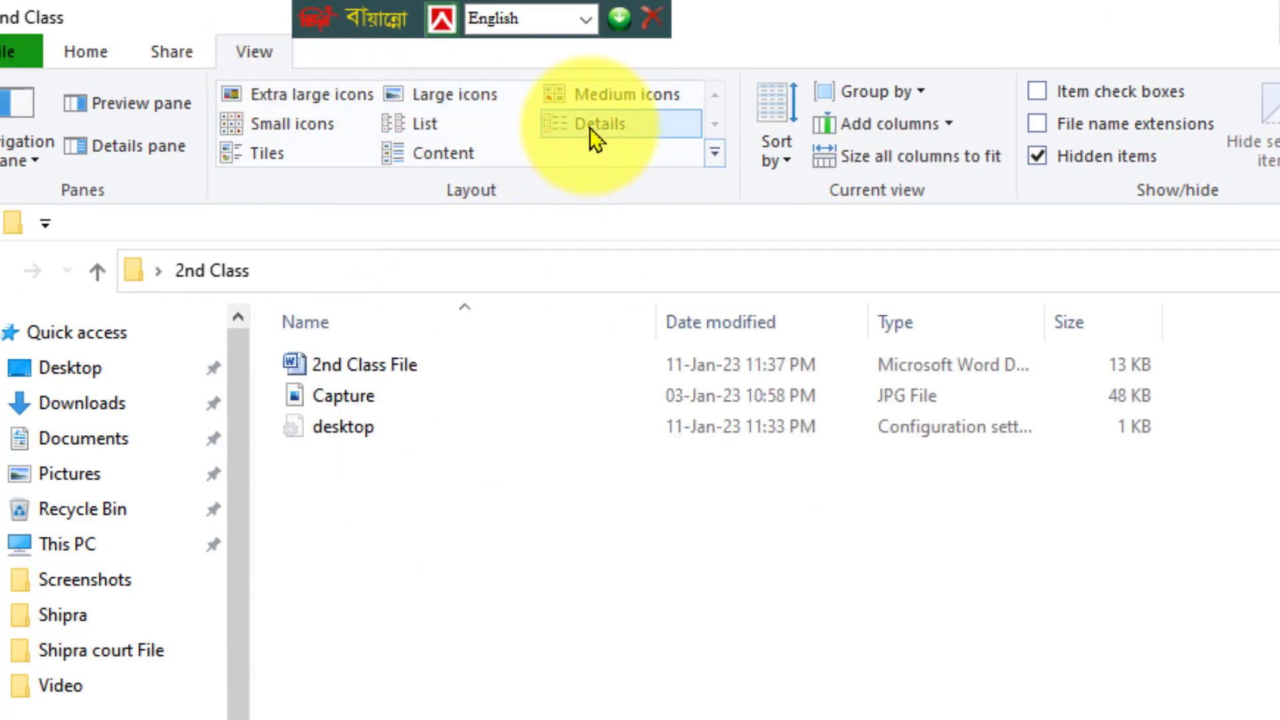
pyautogui.click(601, 94)
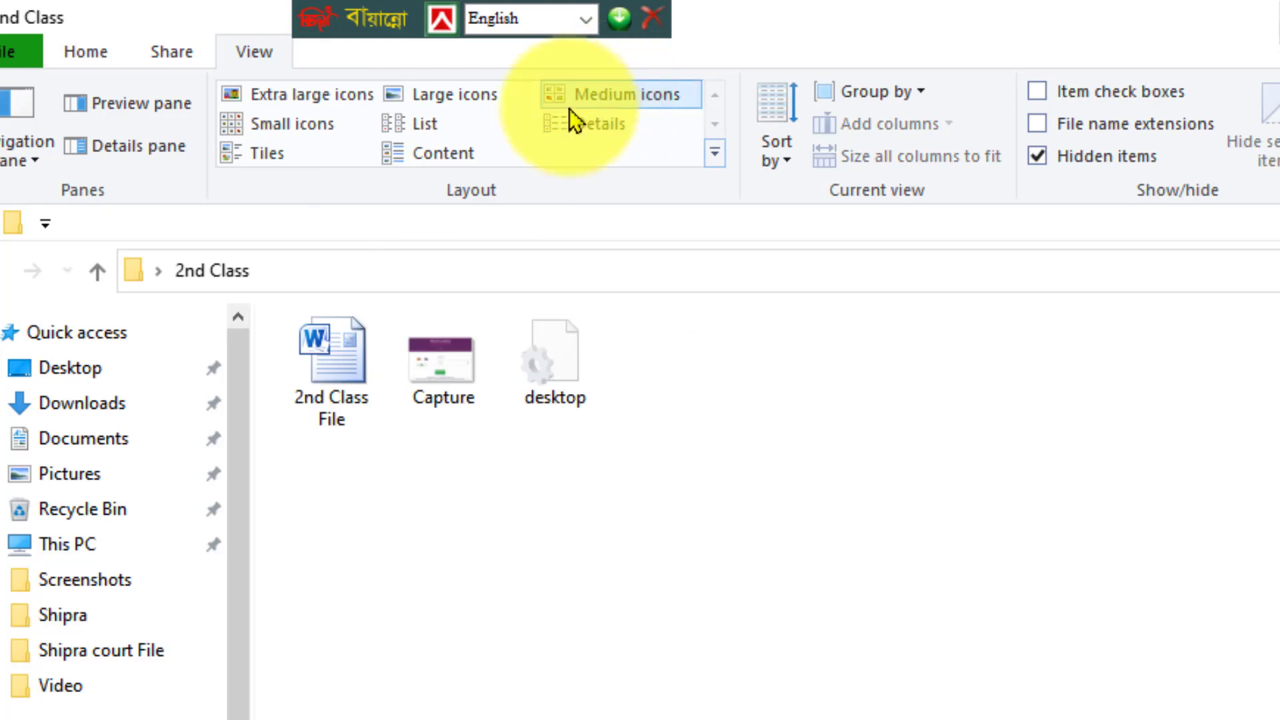
pyautogui.click(418, 160)
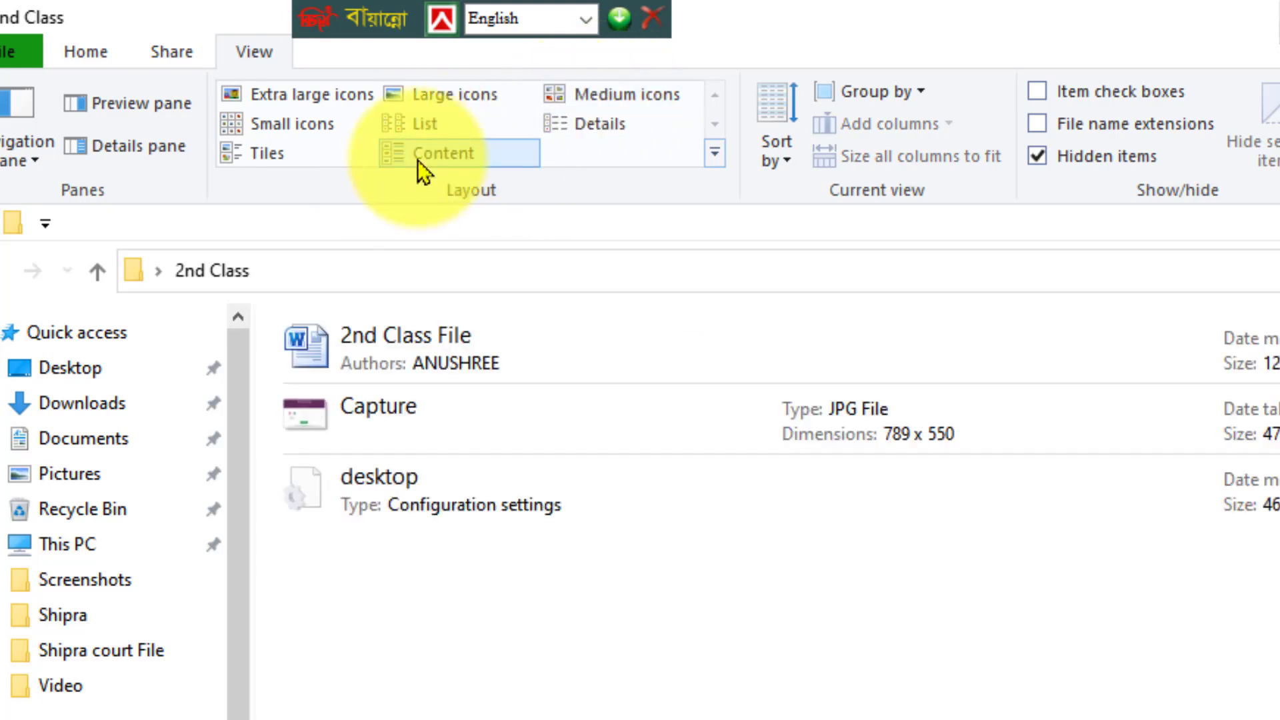
pyautogui.click(419, 130)
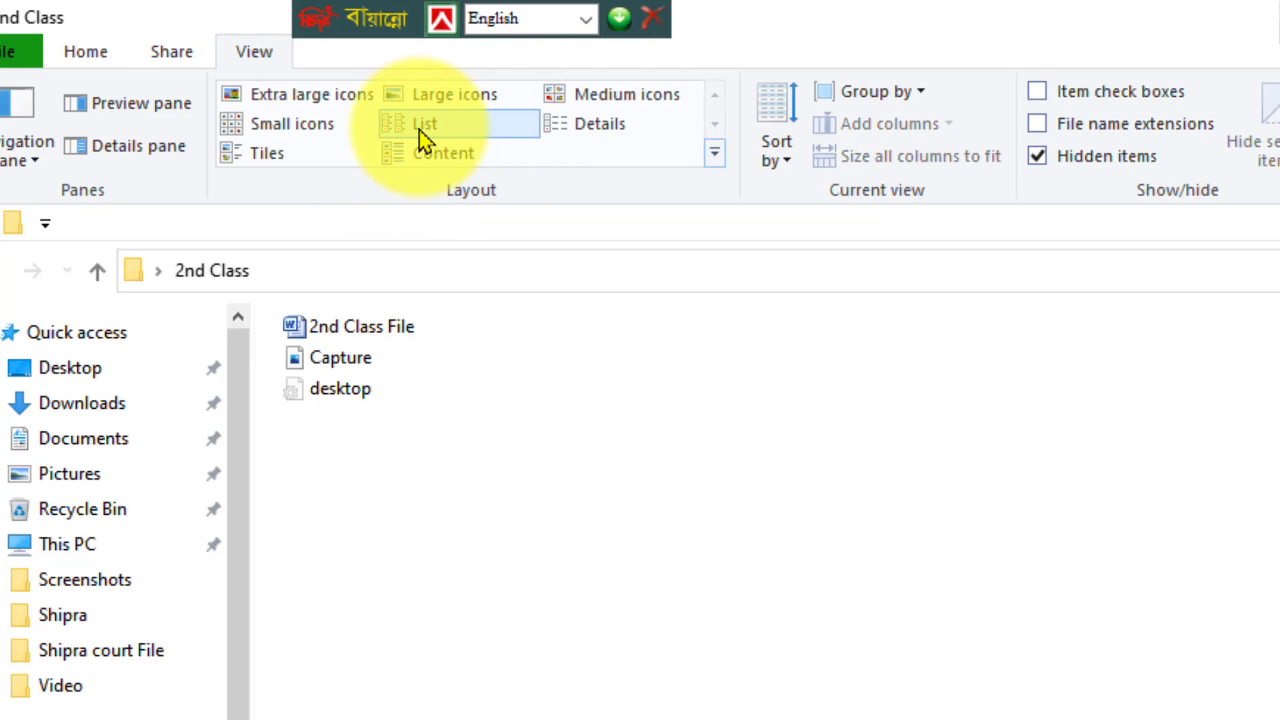
# - Try Large icons, Tiles and Small icons, set the 2nd Class folder's layout to Extra large icons, and close the folder window
pyautogui.click(432, 92)
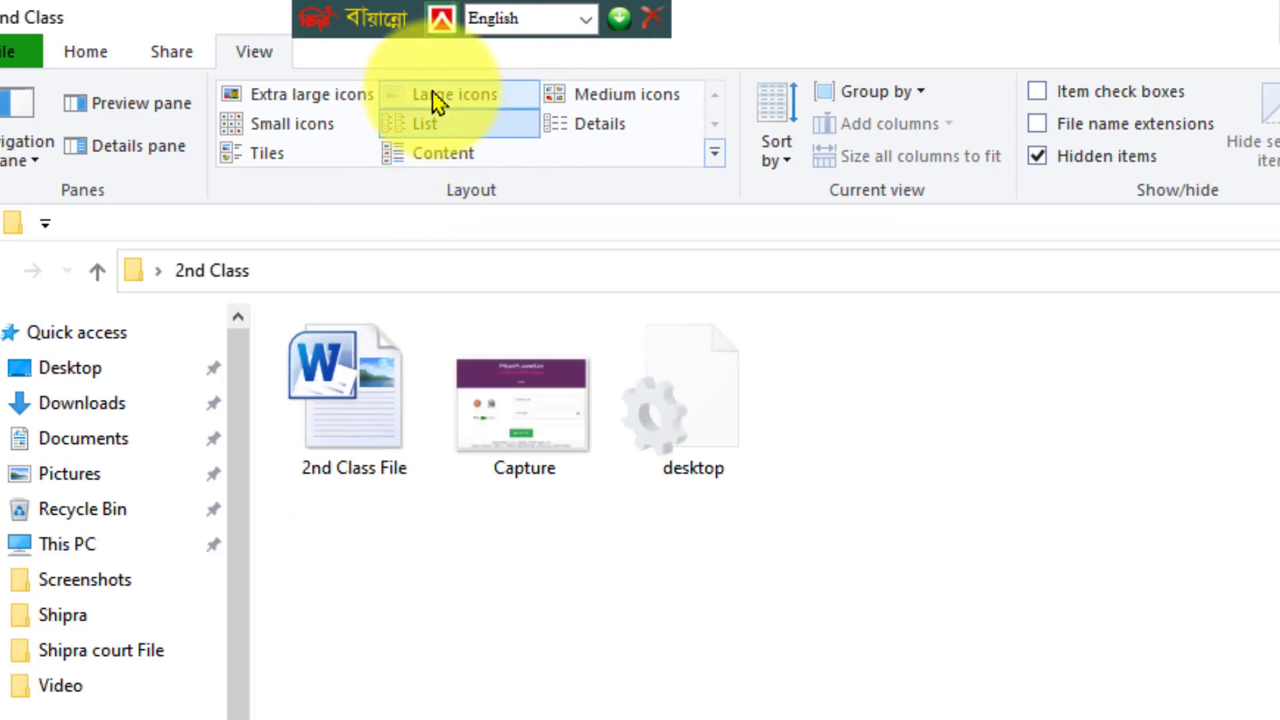
pyautogui.click(259, 160)
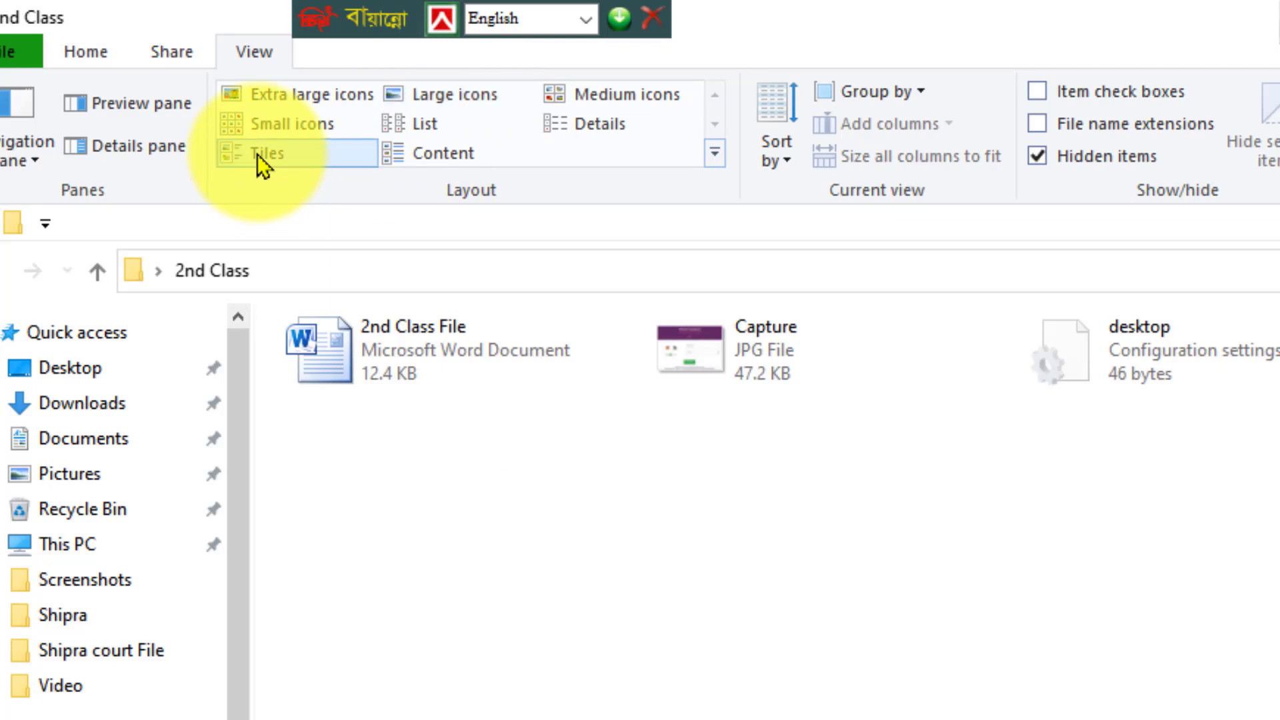
pyautogui.click(275, 128)
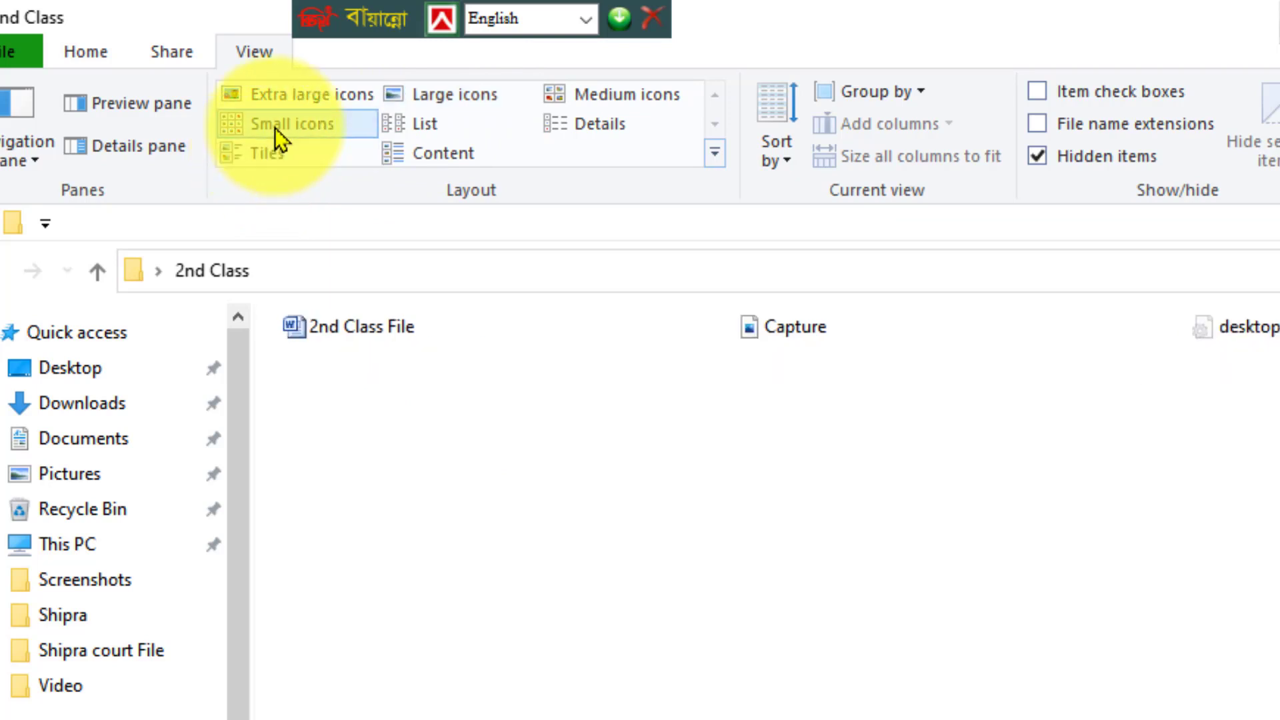
pyautogui.click(298, 94)
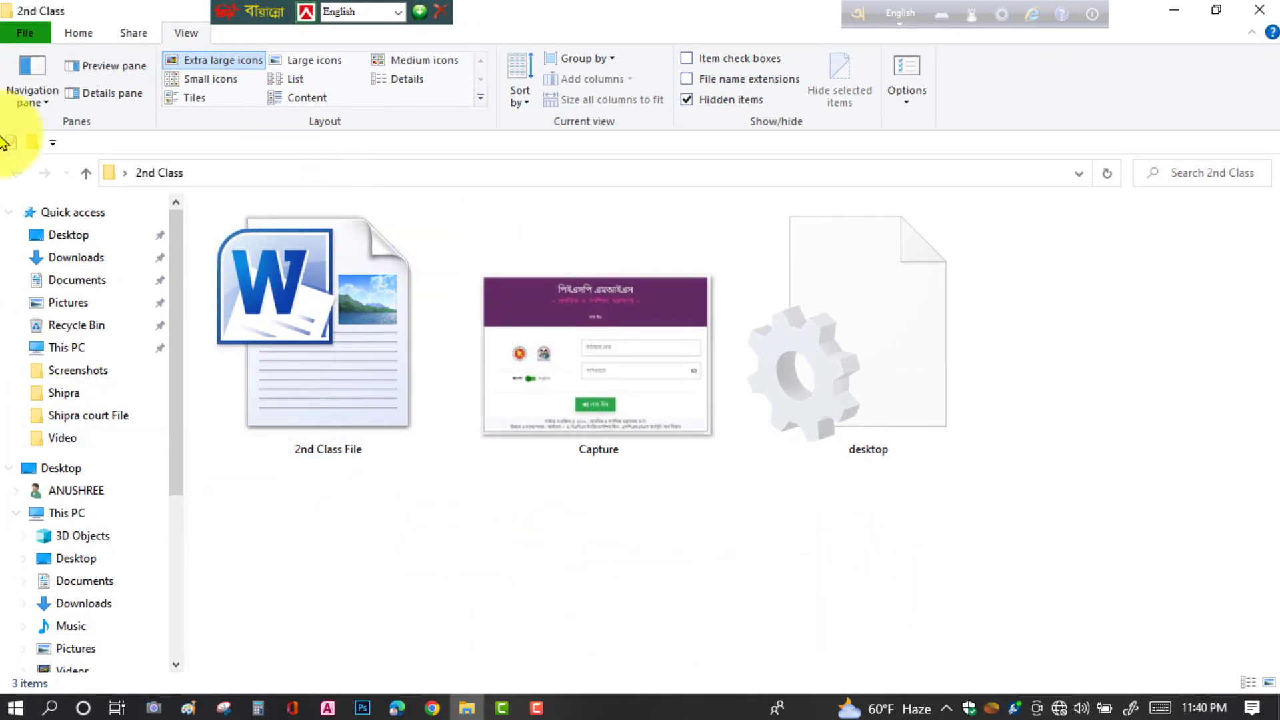
pyautogui.click(1271, 8)
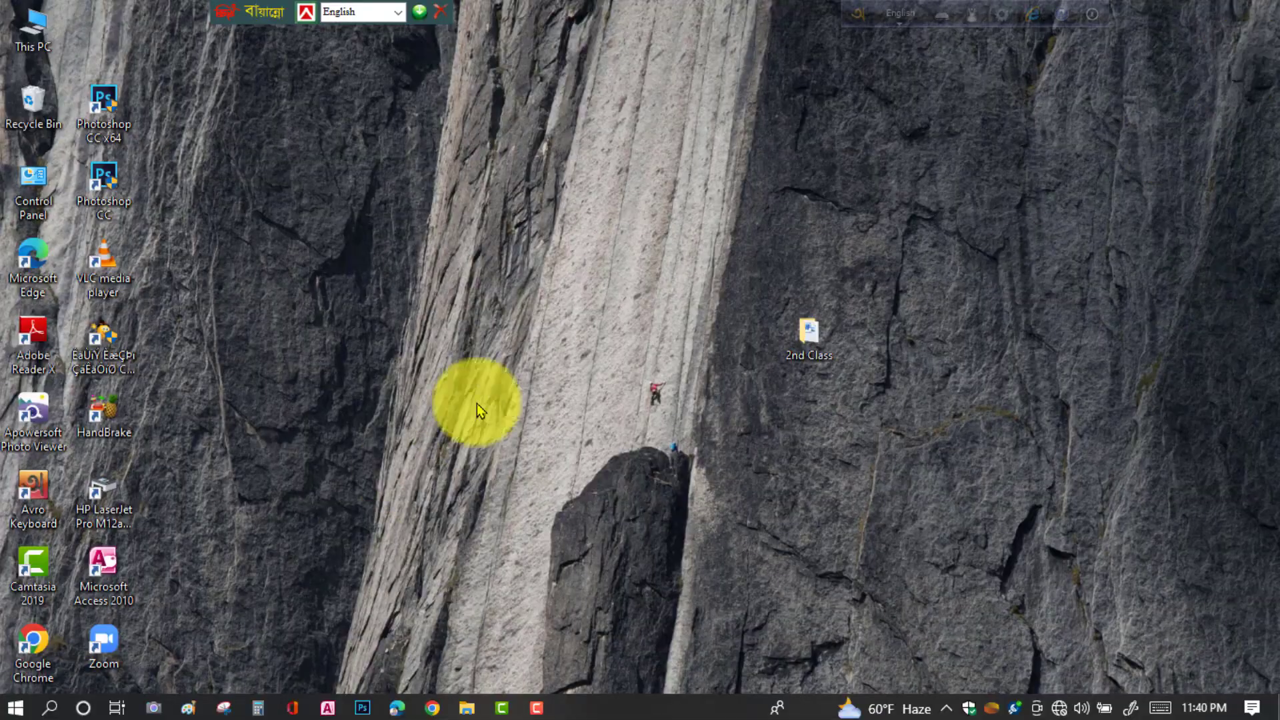
# - Create a Microsoft Excel worksheet named "2nc clss XL" inside the 2nd Class folder
pyautogui.doubleClick(810, 337)
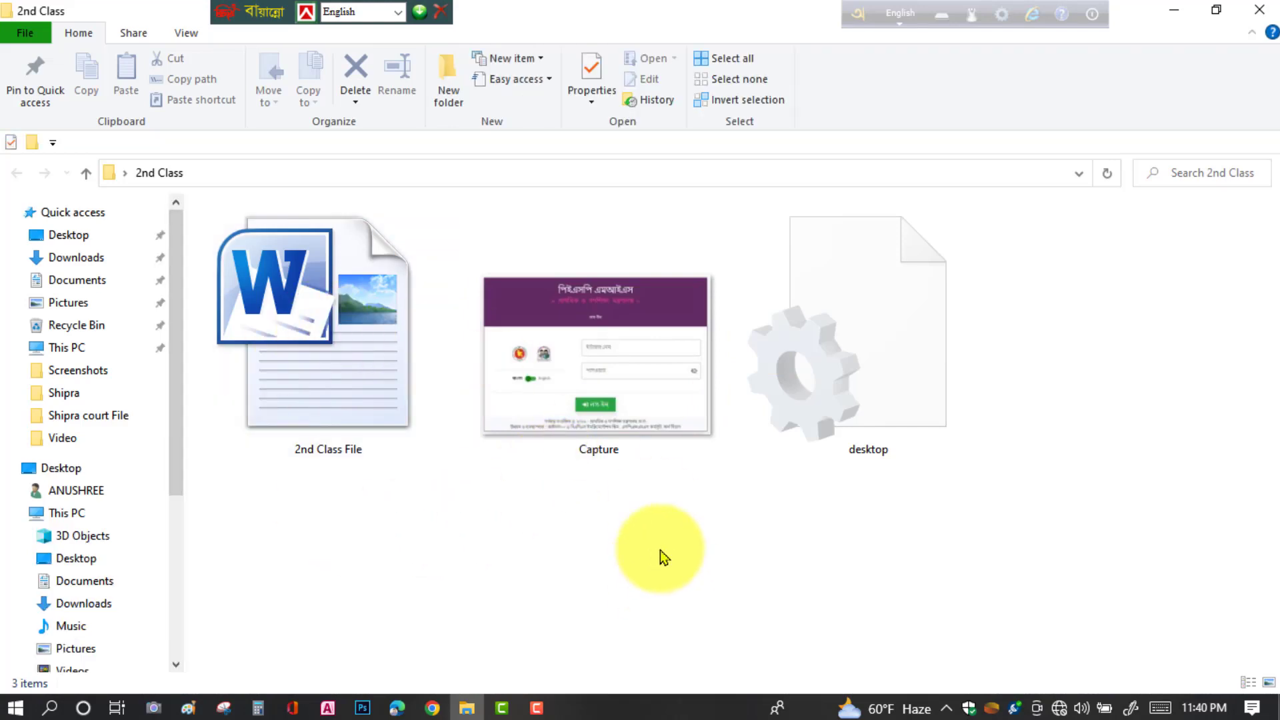
pyautogui.rightClick(765, 568)
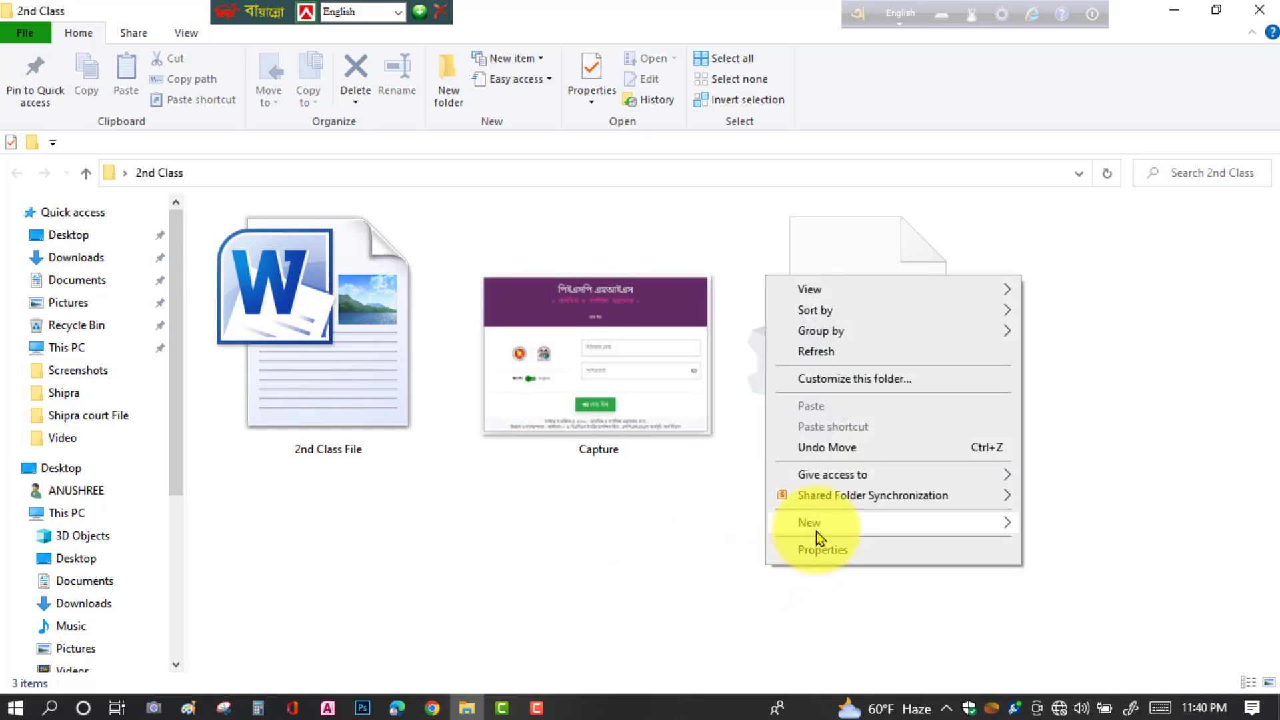
pyautogui.moveTo(817, 522)
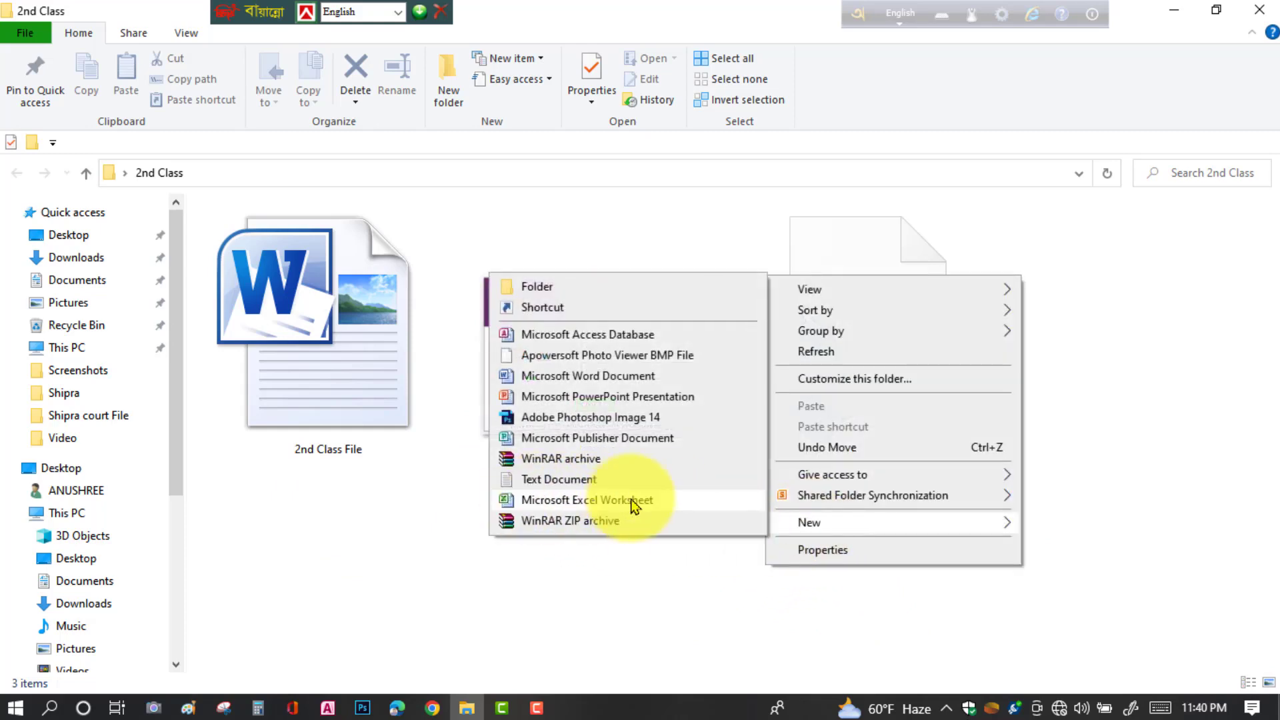
pyautogui.click(580, 507)
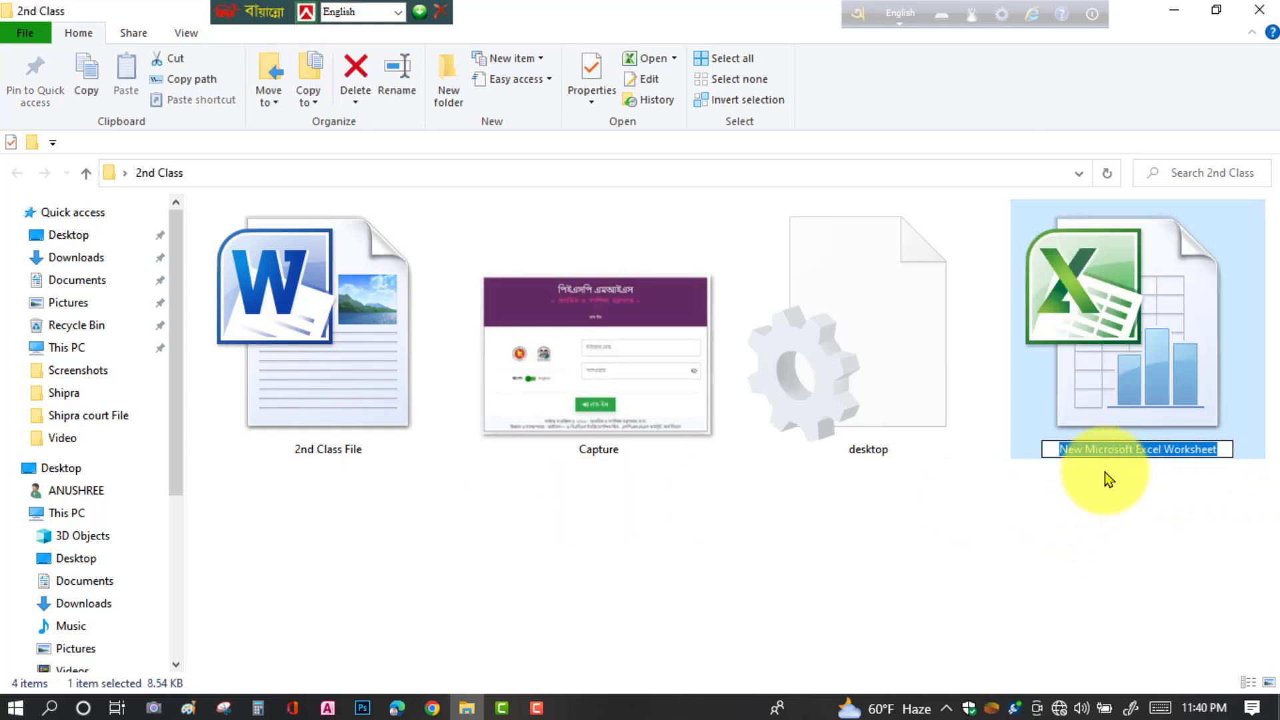
pyautogui.write('2nc clss XL')
pyautogui.press('Return')
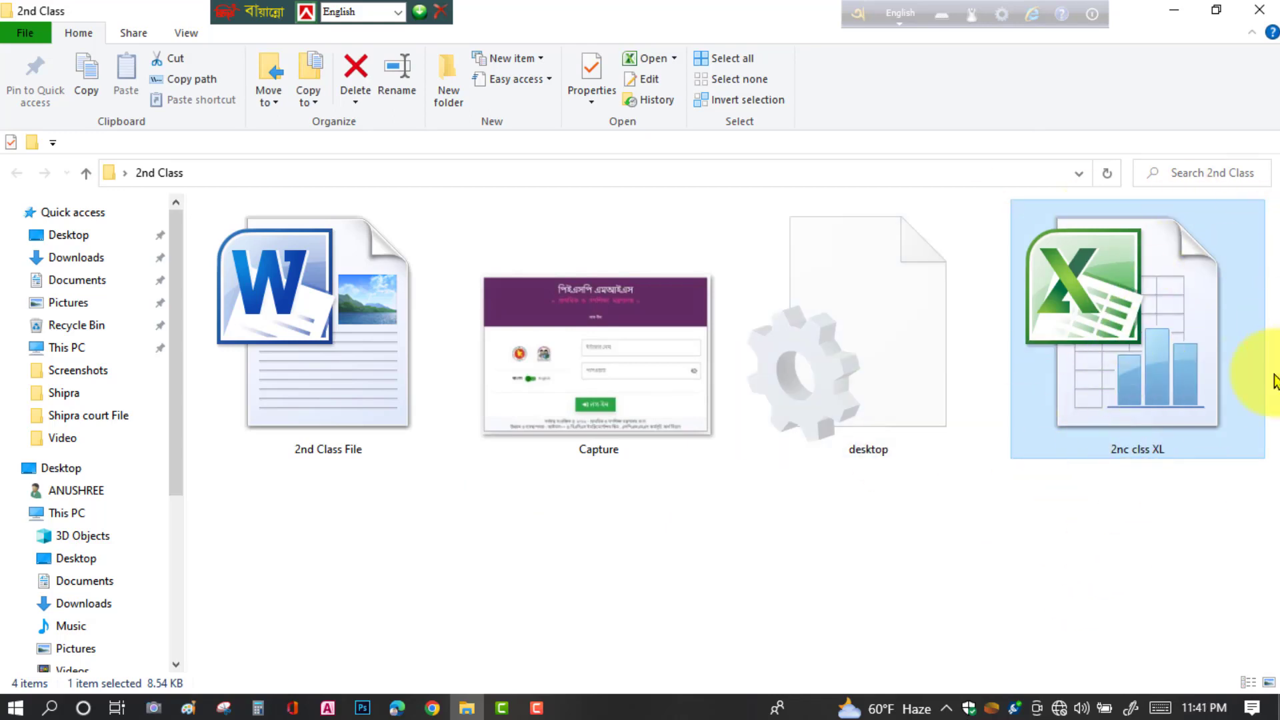
pyautogui.click(1086, 534)
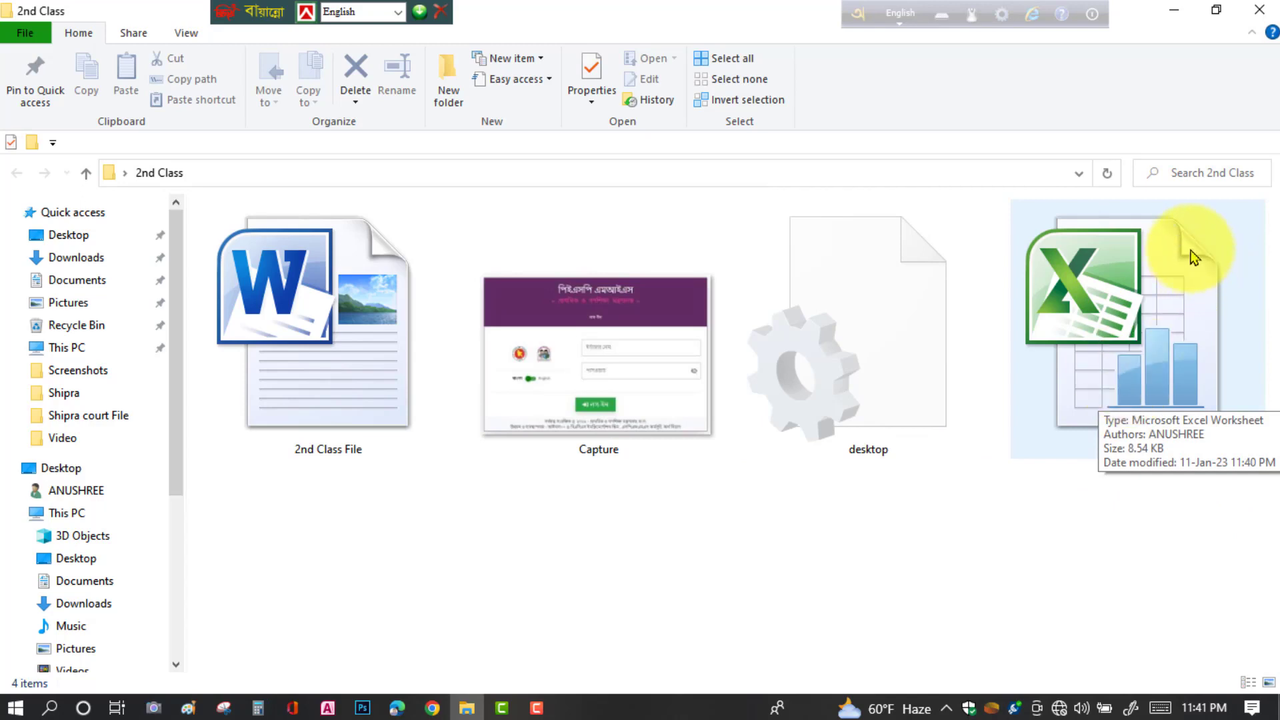
# - Close the 2nd Class folder window and refresh the desktop
pyautogui.click(1271, 7)
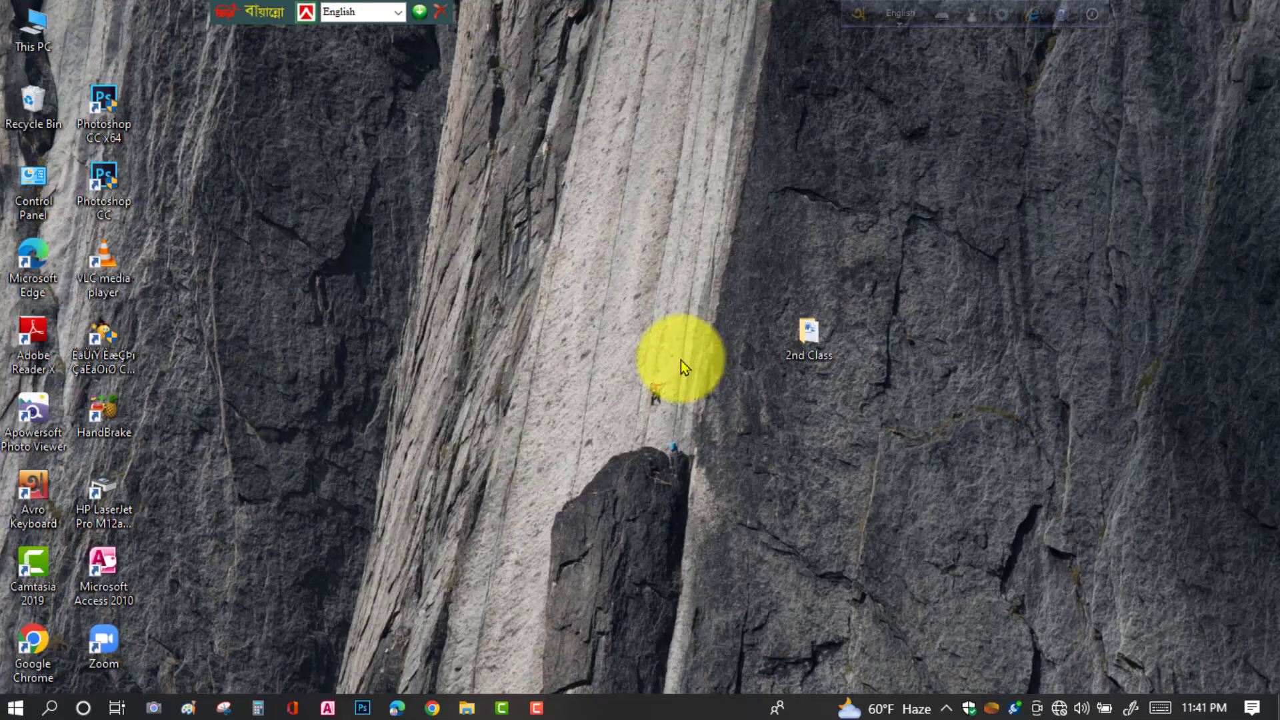
pyautogui.rightClick(935, 198)
pyautogui.click(972, 257)
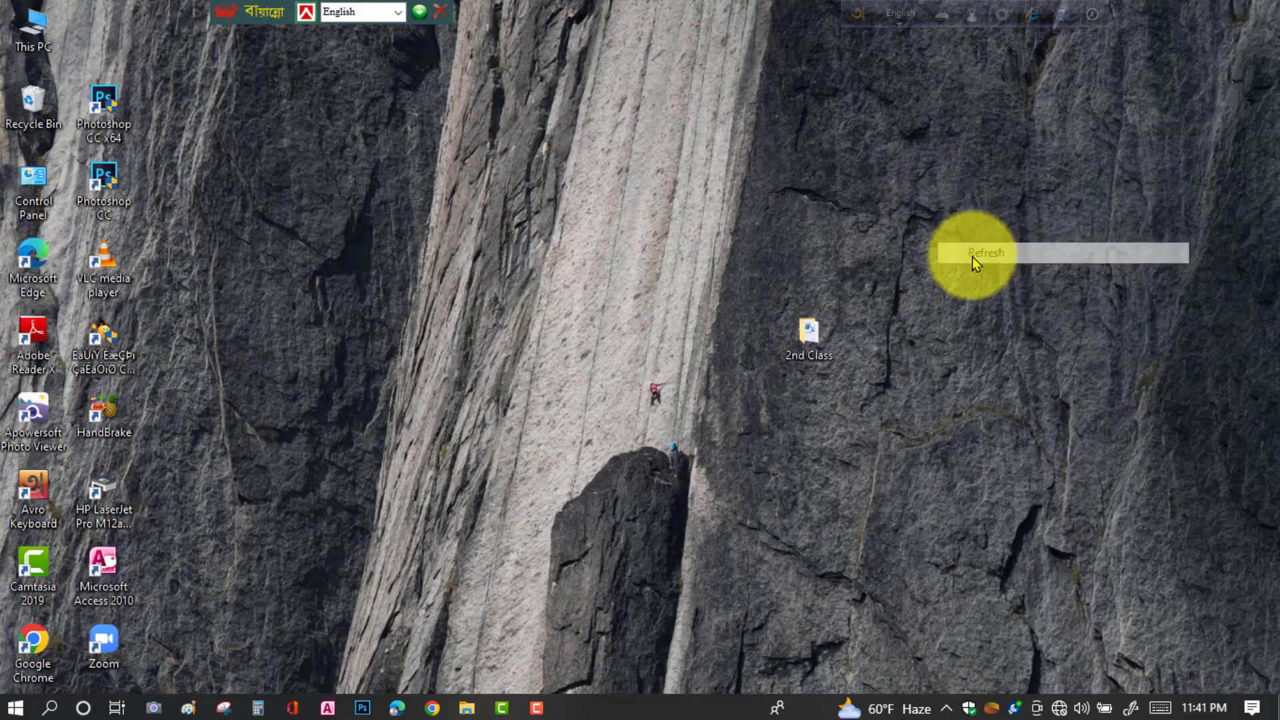